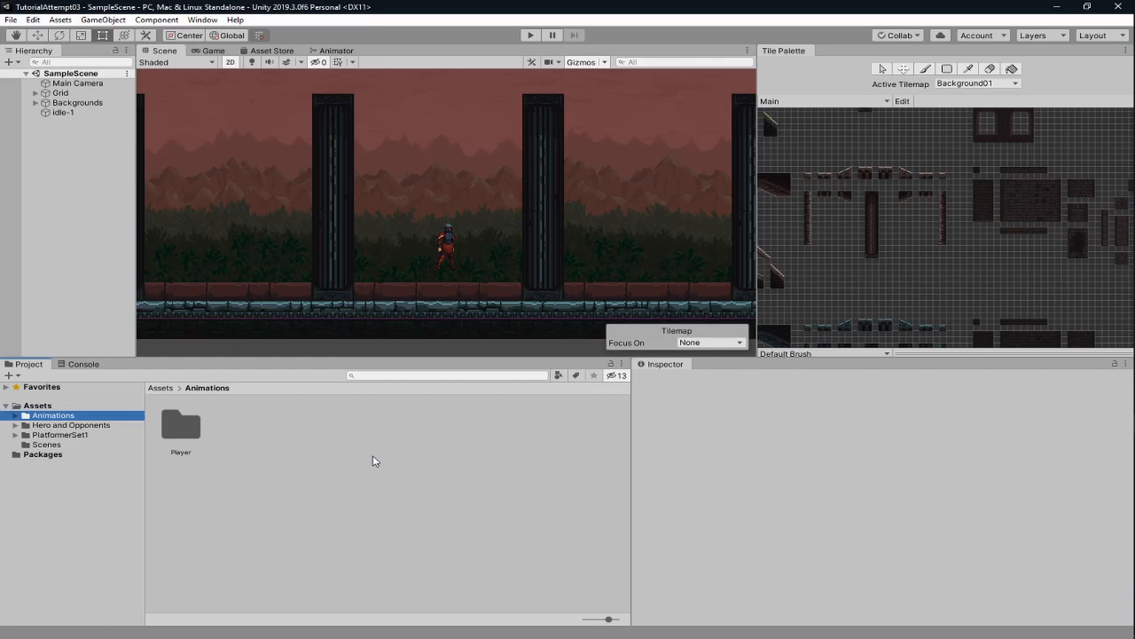
Browse the Enemy1 and Player Idle sprite folders and inspect the idle and idle-with-weapon frames.
{"action": "left_click", "coordinate": [15, 425]}
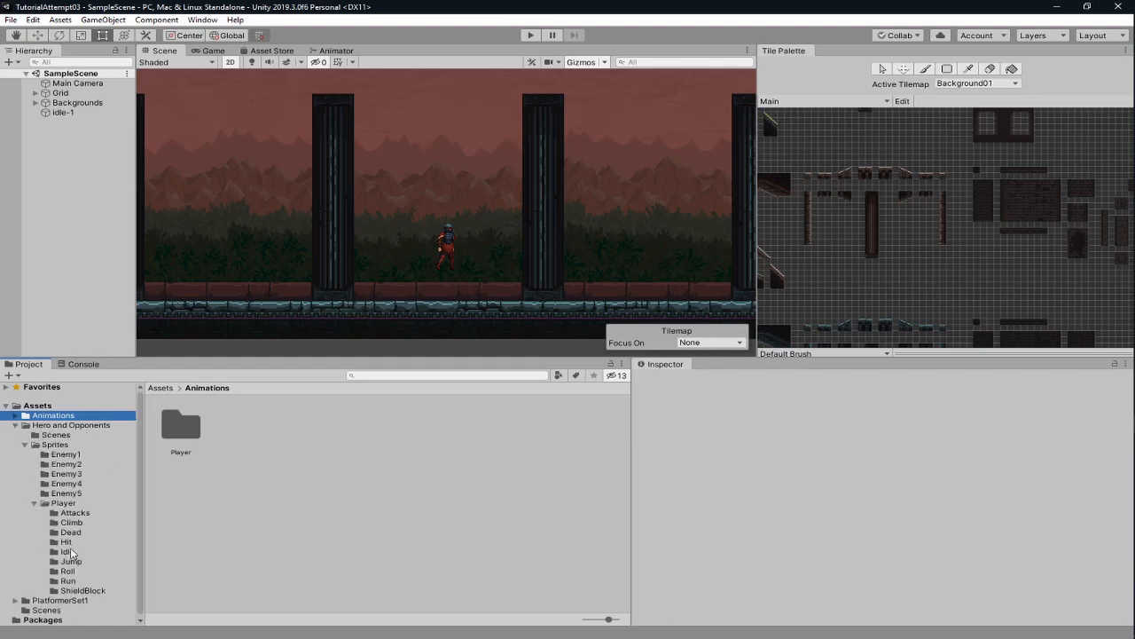
{"action": "left_click", "coordinate": [66, 455]}
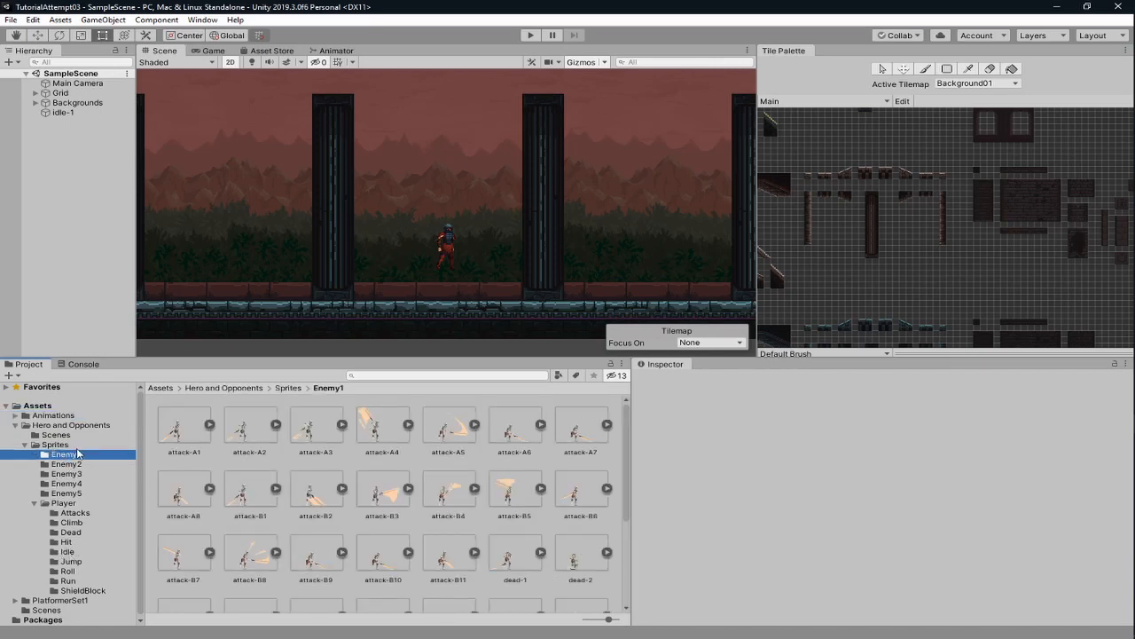
{"action": "left_click", "coordinate": [70, 551]}
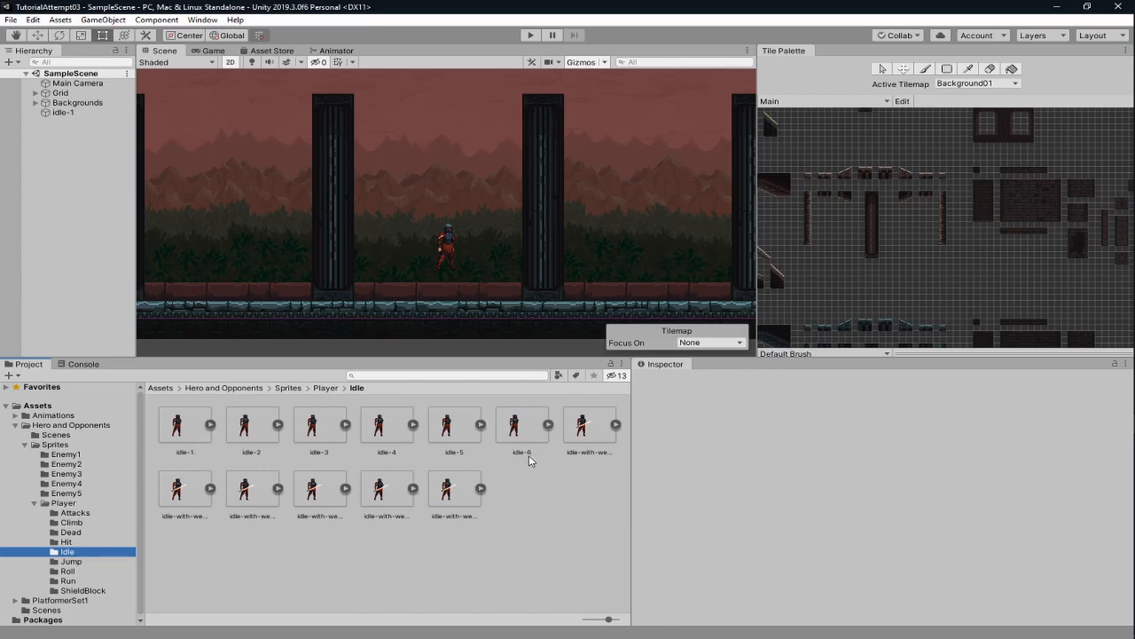
{"action": "left_click", "coordinate": [191, 427]}
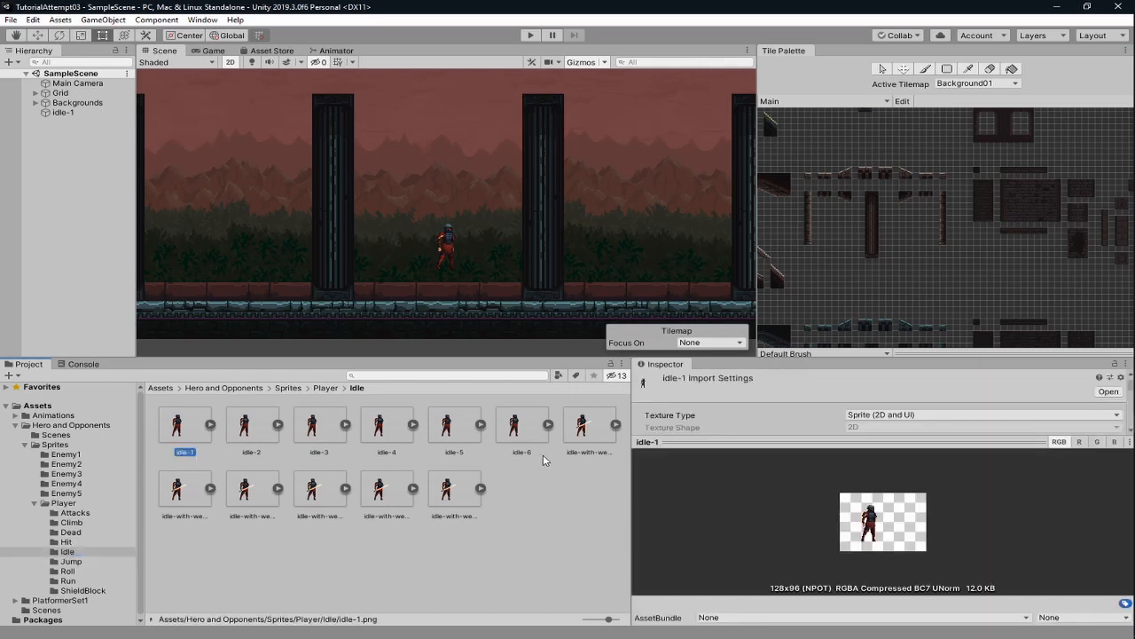
{"action": "left_click", "coordinate": [585, 456]}
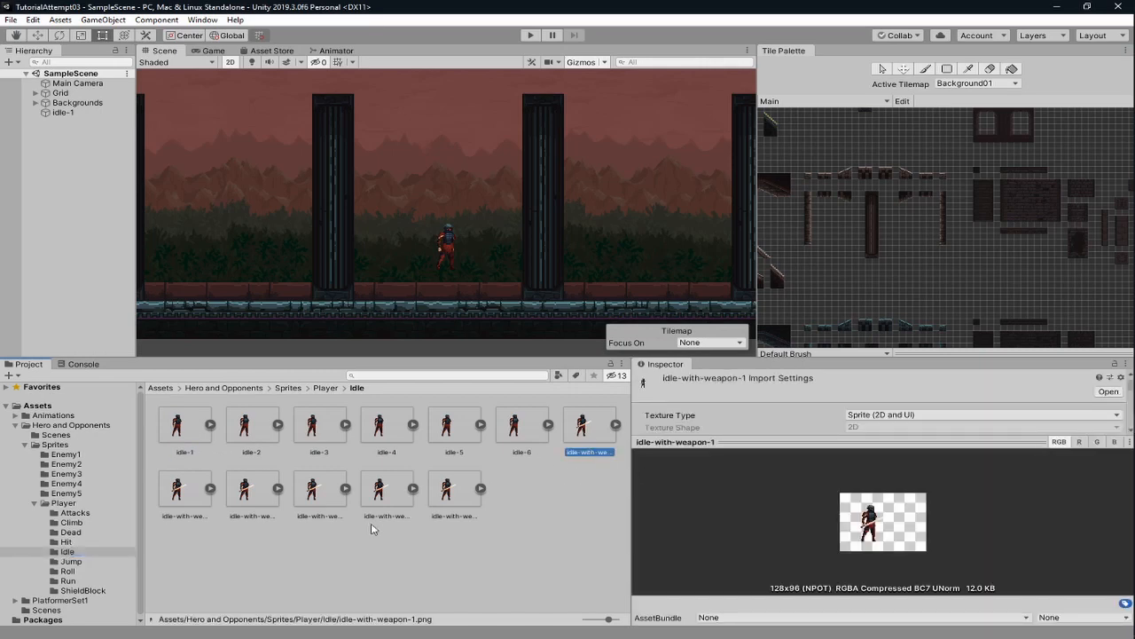
{"action": "left_click", "coordinate": [467, 516]}
{"action": "left_click", "coordinate": [525, 518]}
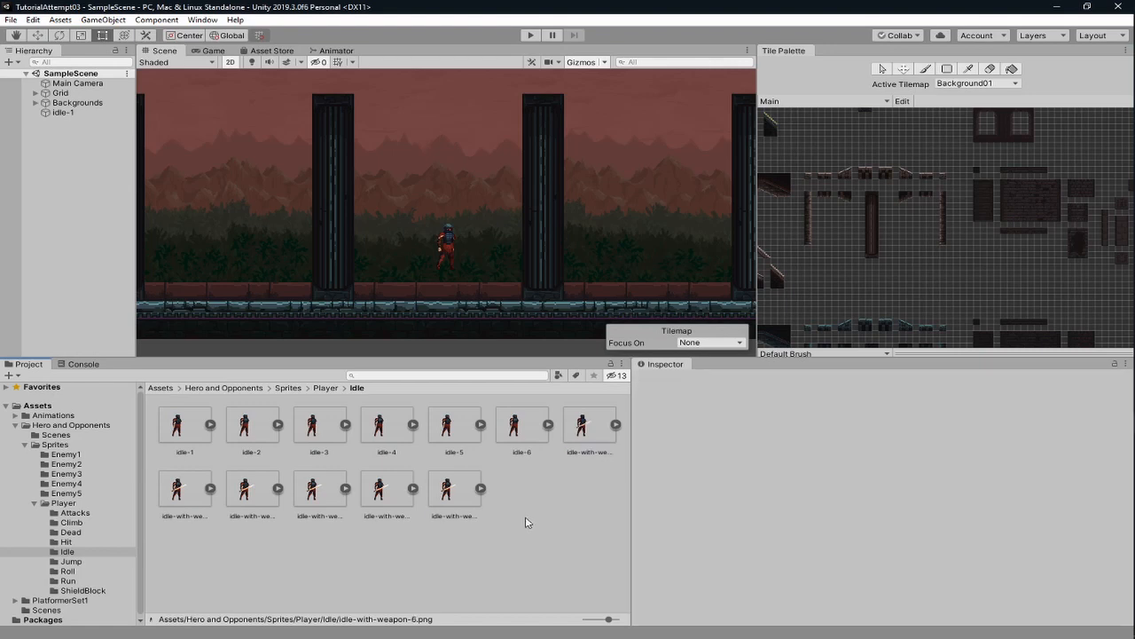
Start a new animation by adding the six Player sprites idle-1 through idle-6 to the scene hierarchy together.
{"action": "left_click", "coordinate": [190, 445]}
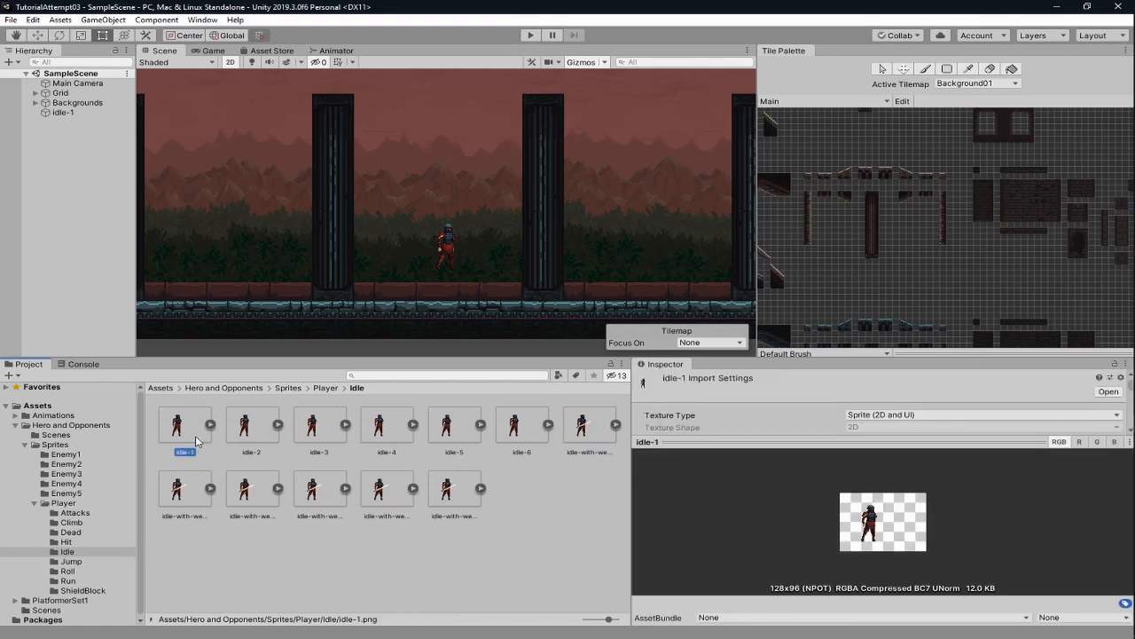
{"action": "left_click", "coordinate": [522, 434], "text": "shift"}
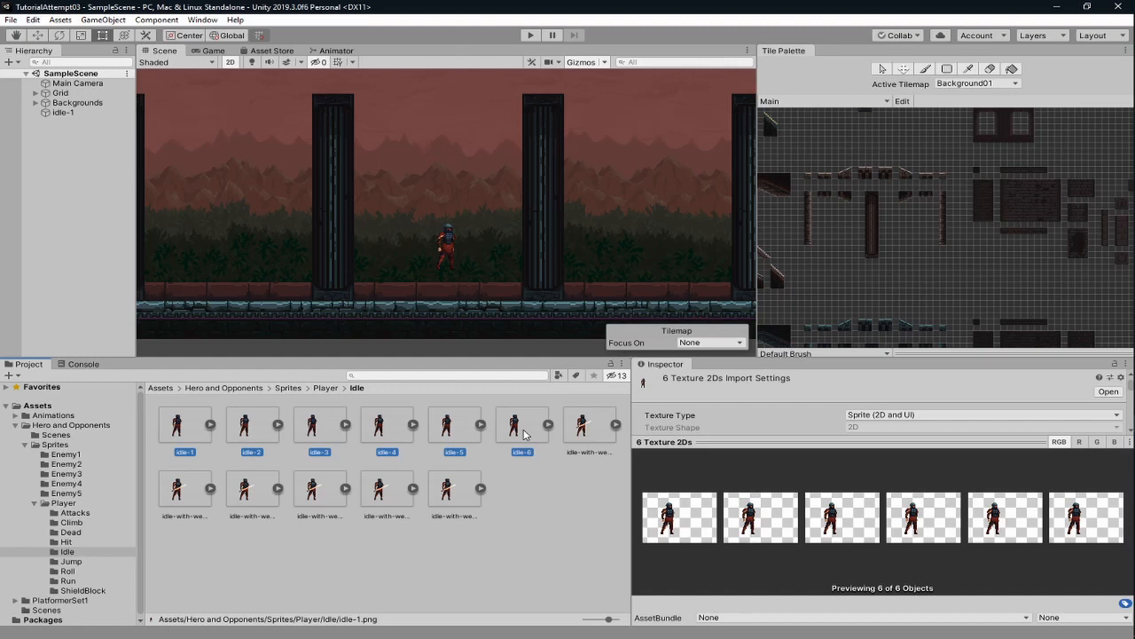
{"action": "left_click_drag", "start_coordinate": [523, 433], "coordinate": [116, 241]}
{"action": "left_click_drag", "start_coordinate": [79, 208], "coordinate": [79, 207]}
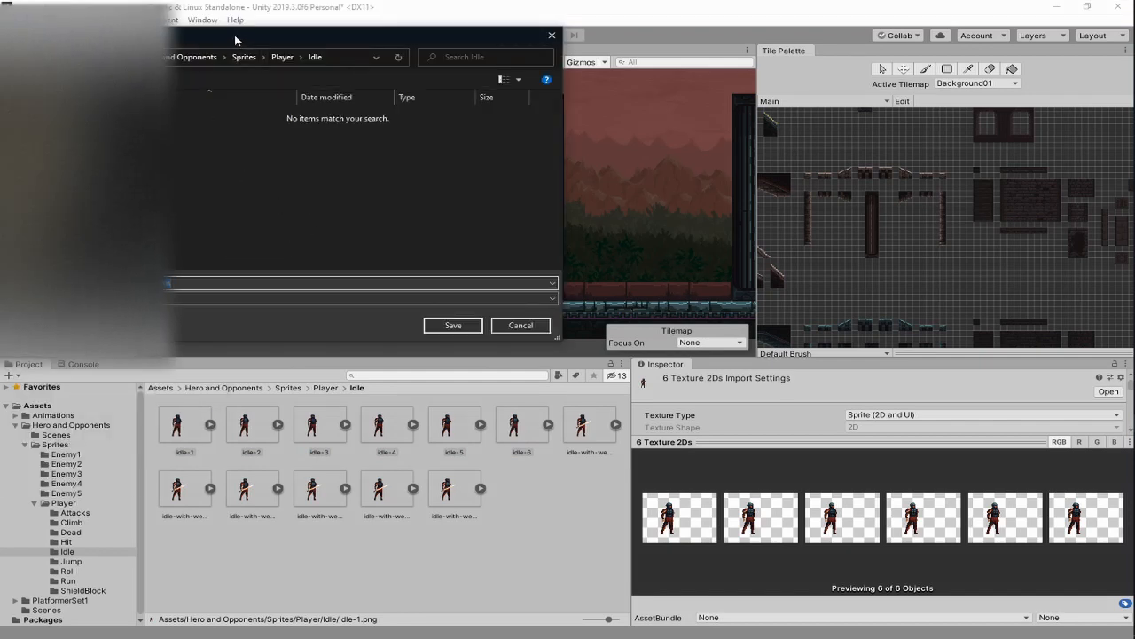
{"action": "left_click_drag", "start_coordinate": [237, 38], "coordinate": [335, 49]}
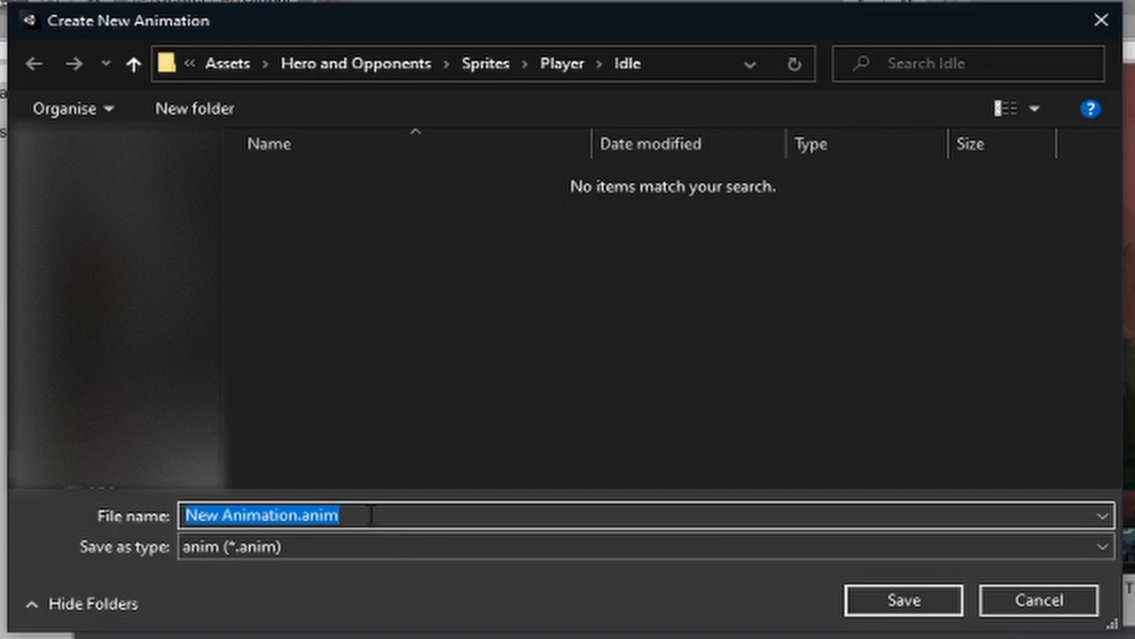
Enter PlayerIdle as the file name of the new animation.
{"action": "type", "text": "I"}
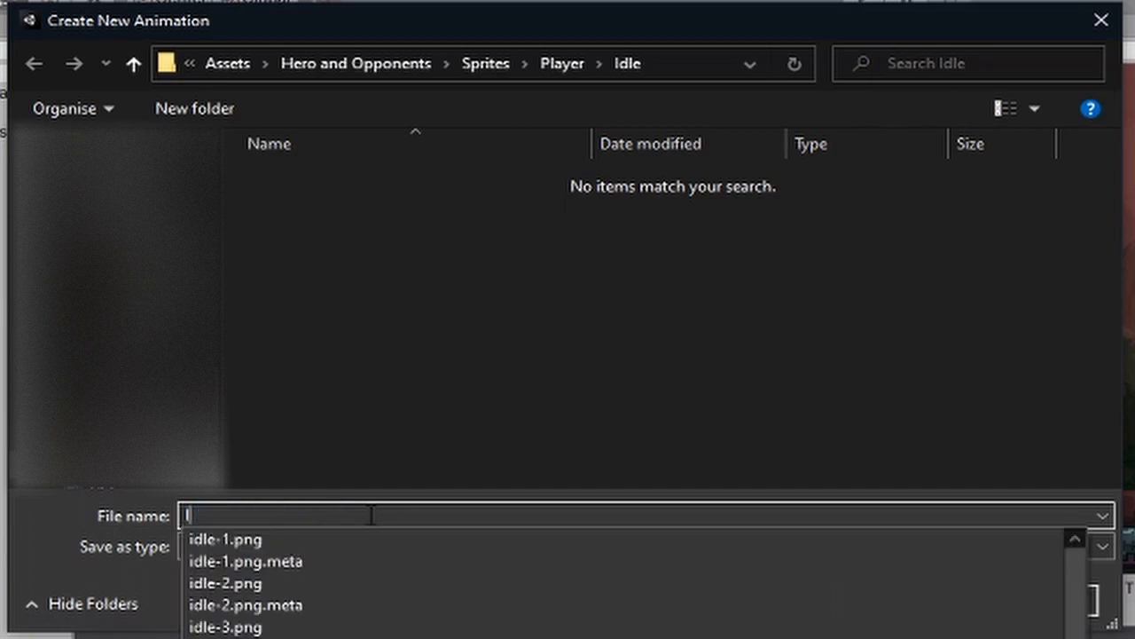
{"action": "type", "text": "dle"}
{"action": "key", "text": "BackSpace"}
{"action": "key", "text": "BackSpace"}
{"action": "key", "text": "BackSpace"}
{"action": "key", "text": "BackSpace"}
{"action": "type", "text": "Pl"}
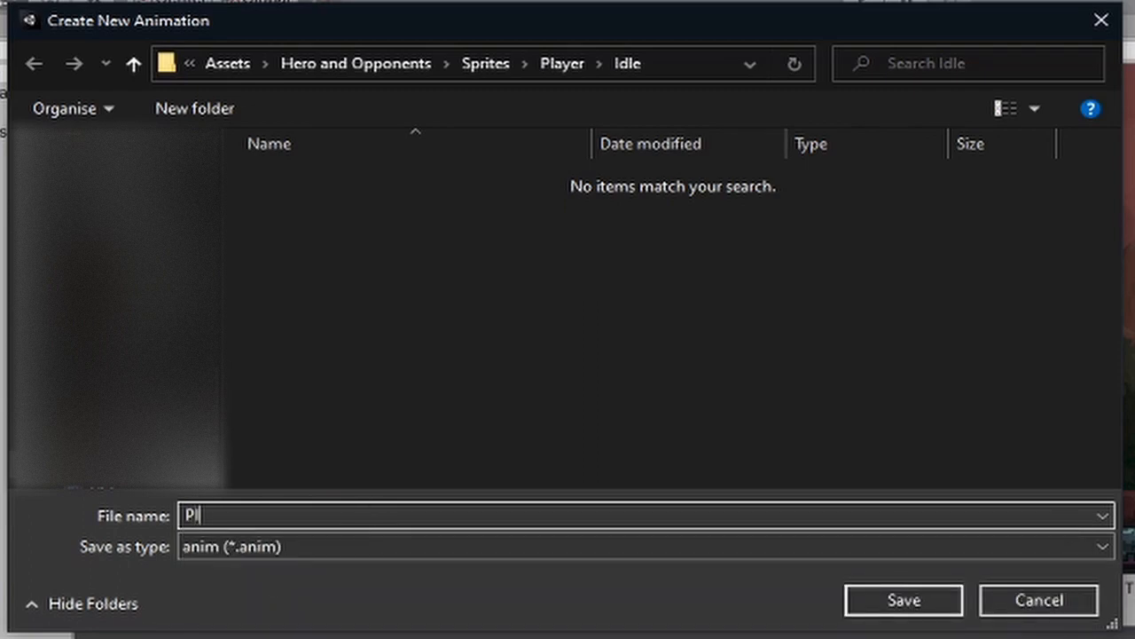
{"action": "type", "text": "ayerIdle"}
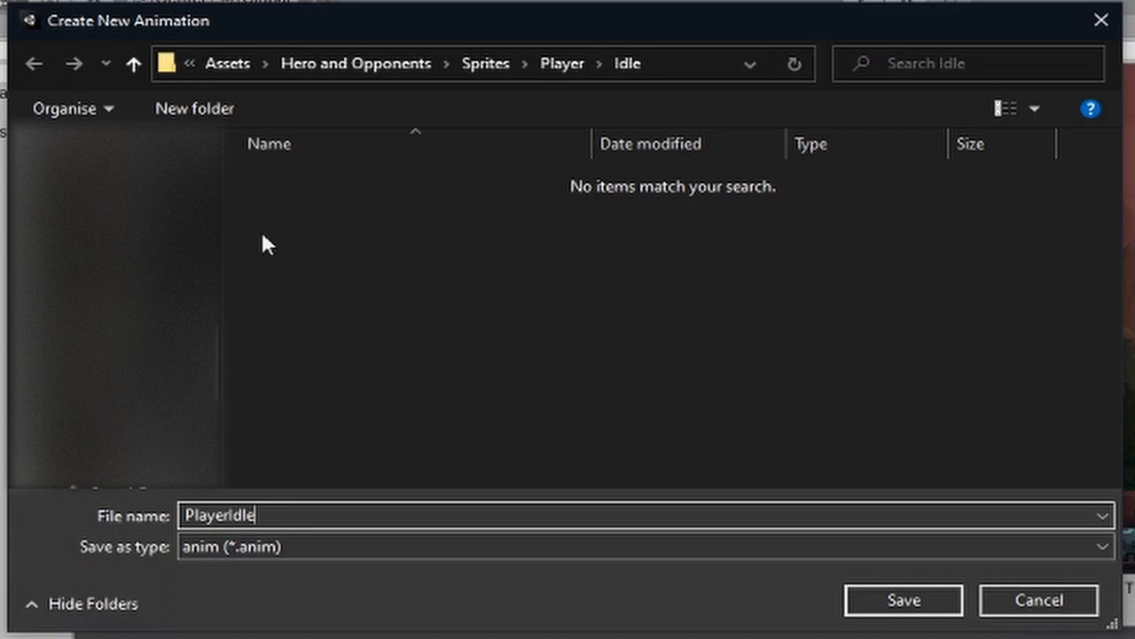
Browse to the Assets/Animations/Player folder as the animation's save location and cancel the creation.
{"action": "left_click", "coordinate": [225, 64]}
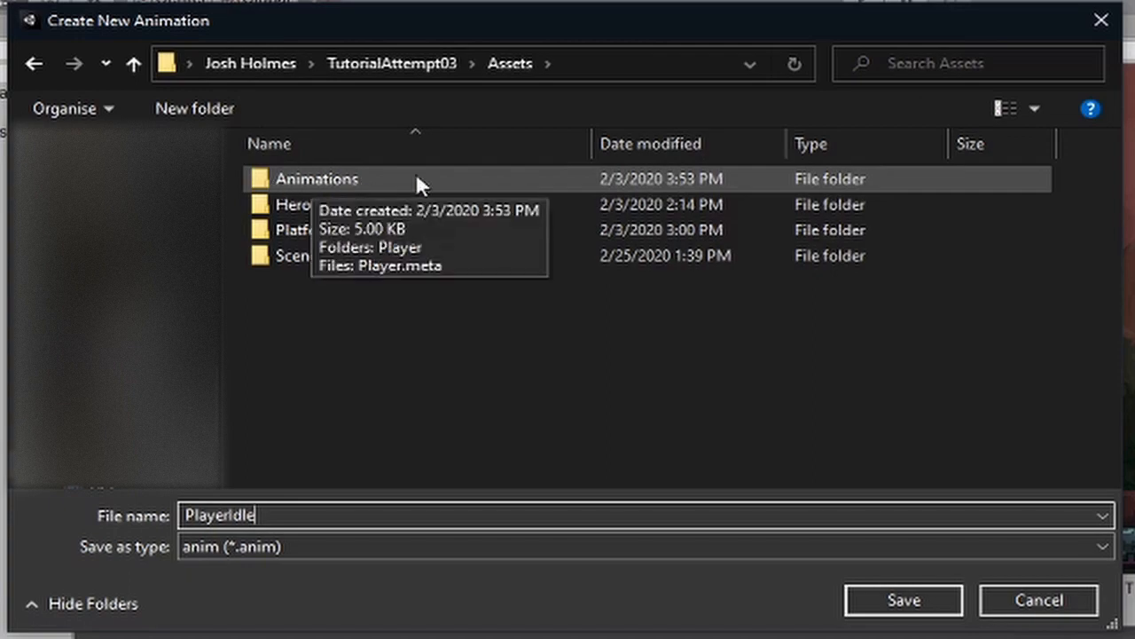
{"action": "right_click", "coordinate": [331, 386]}
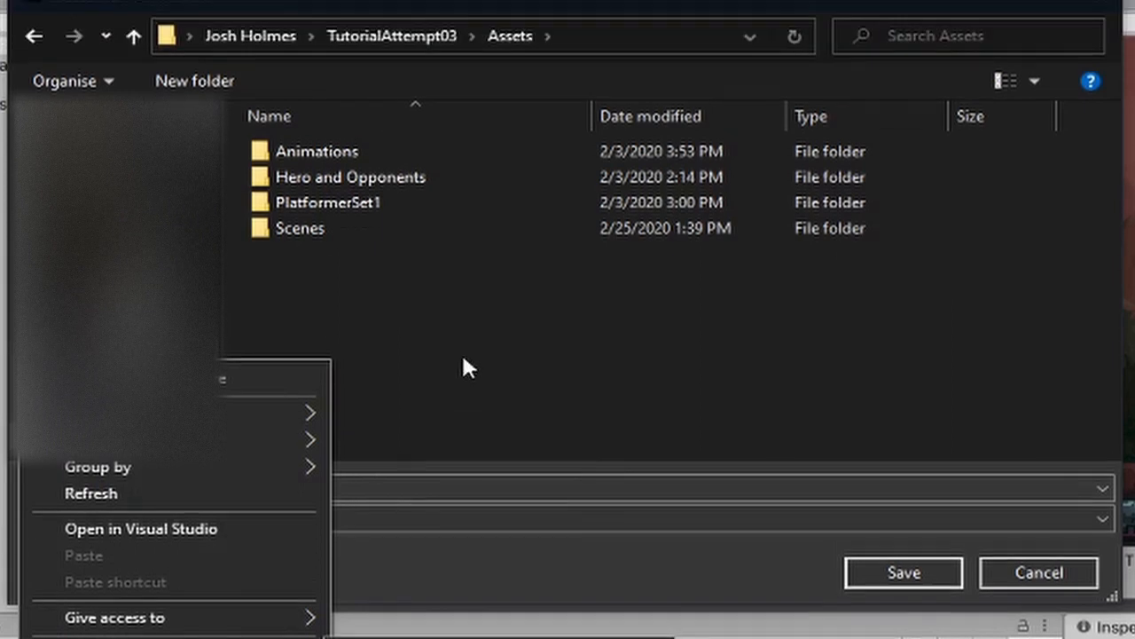
{"action": "left_click", "coordinate": [461, 282]}
{"action": "double_click", "coordinate": [319, 180]}
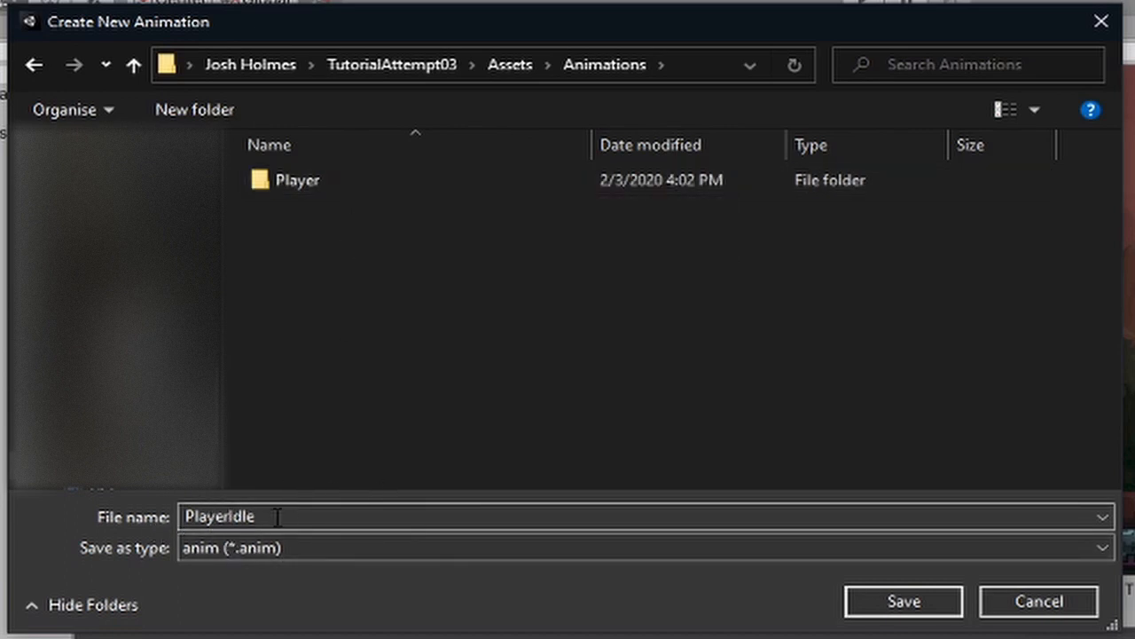
{"action": "double_click", "coordinate": [303, 181]}
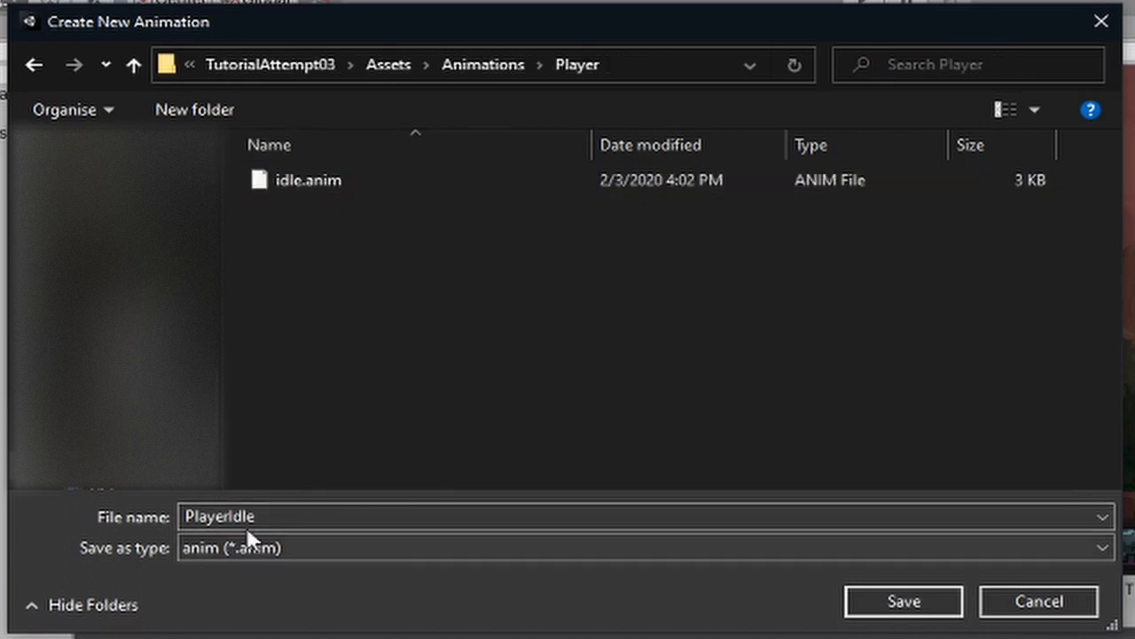
{"action": "double_click", "coordinate": [311, 517]}
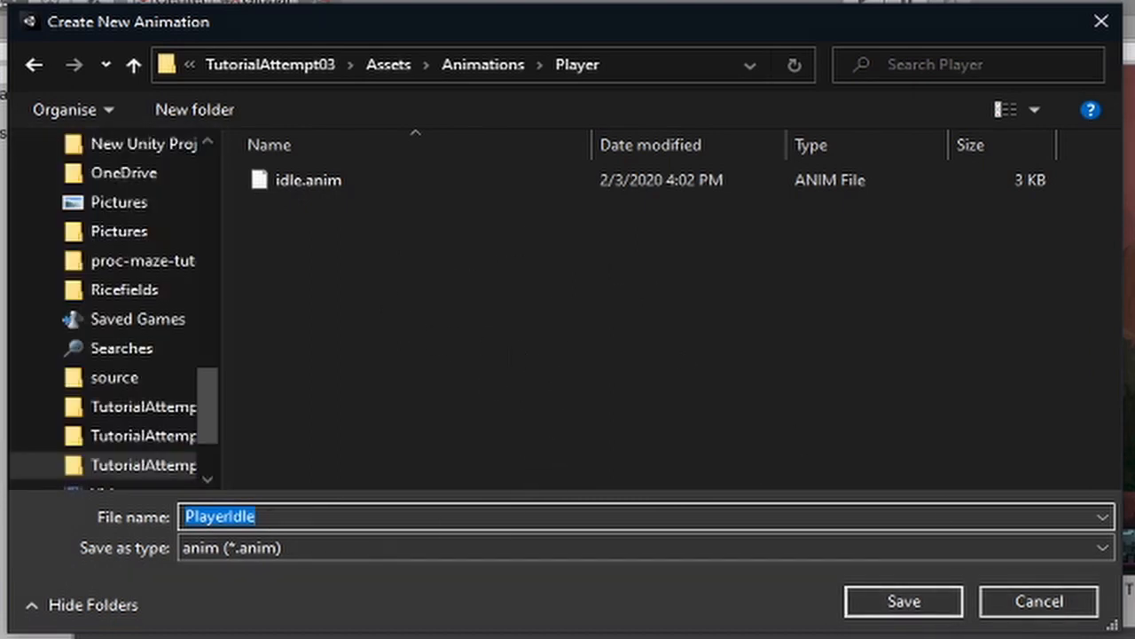
{"action": "left_click", "coordinate": [1031, 602]}
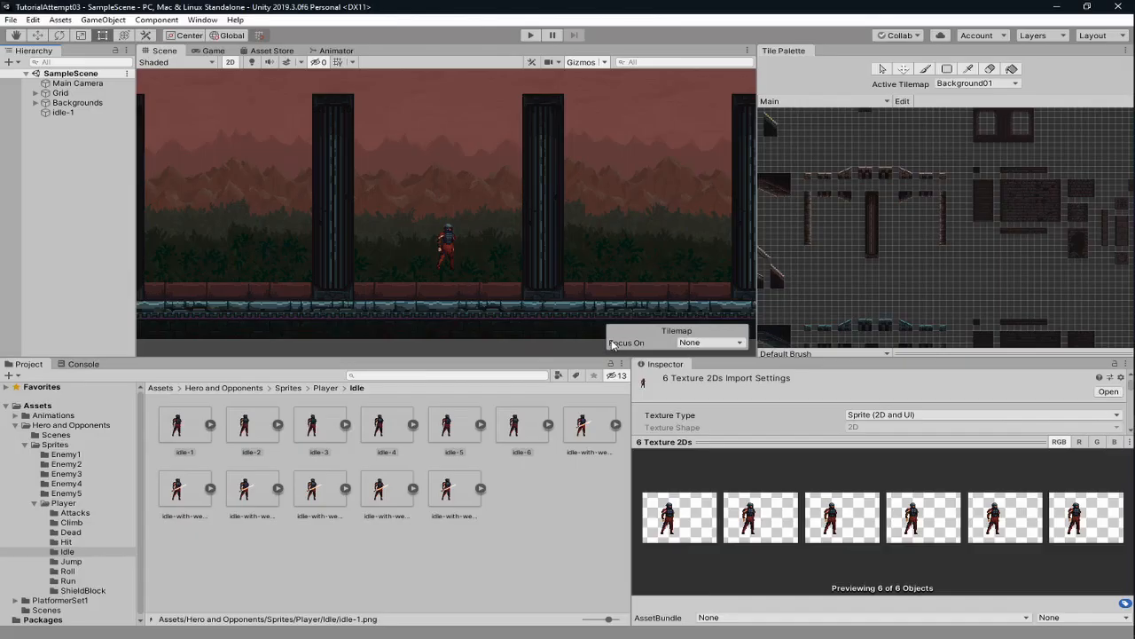
Open the Animations/Player folder in the project and inspect the existing idle clip and idle-1 animator controller.
{"action": "left_click", "coordinate": [16, 427]}
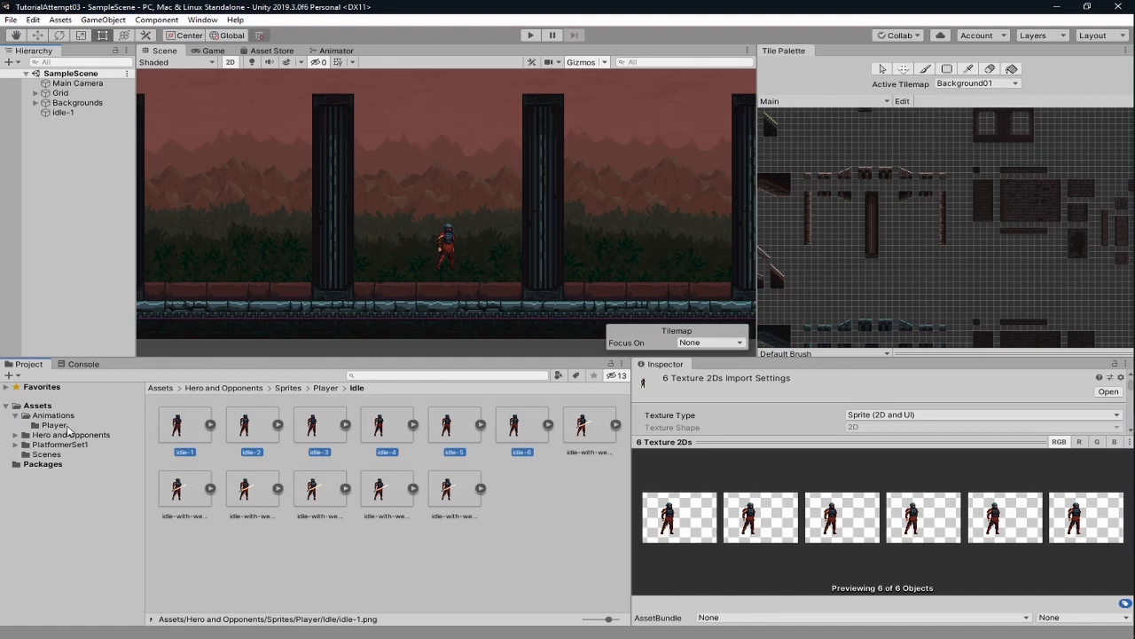
{"action": "left_click", "coordinate": [73, 426]}
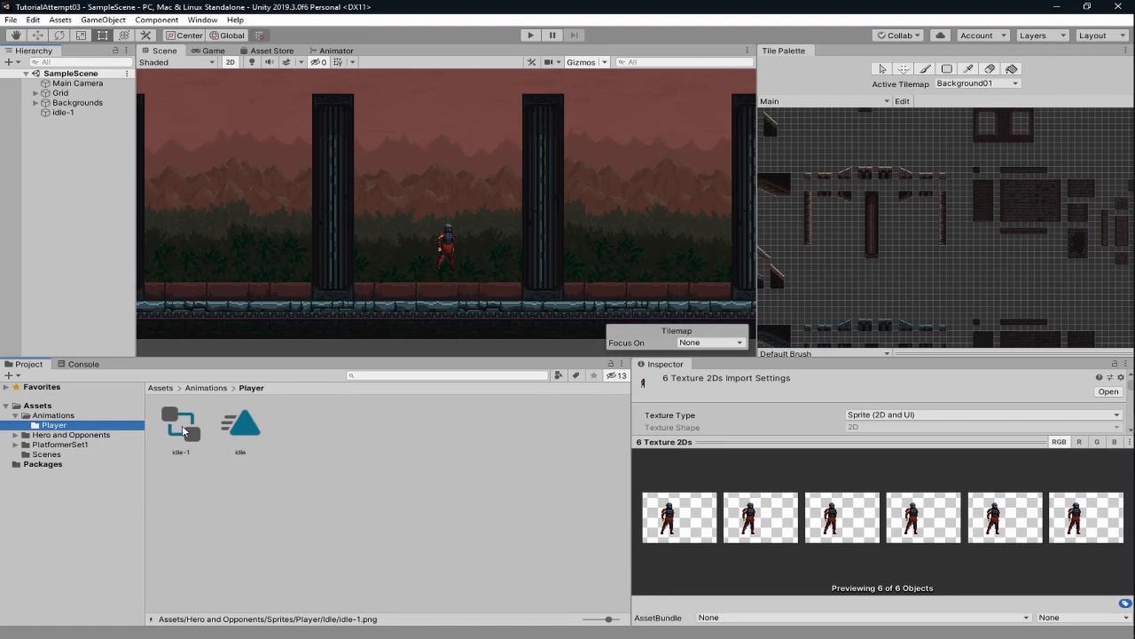
{"action": "left_click", "coordinate": [183, 431]}
{"action": "left_click", "coordinate": [249, 429]}
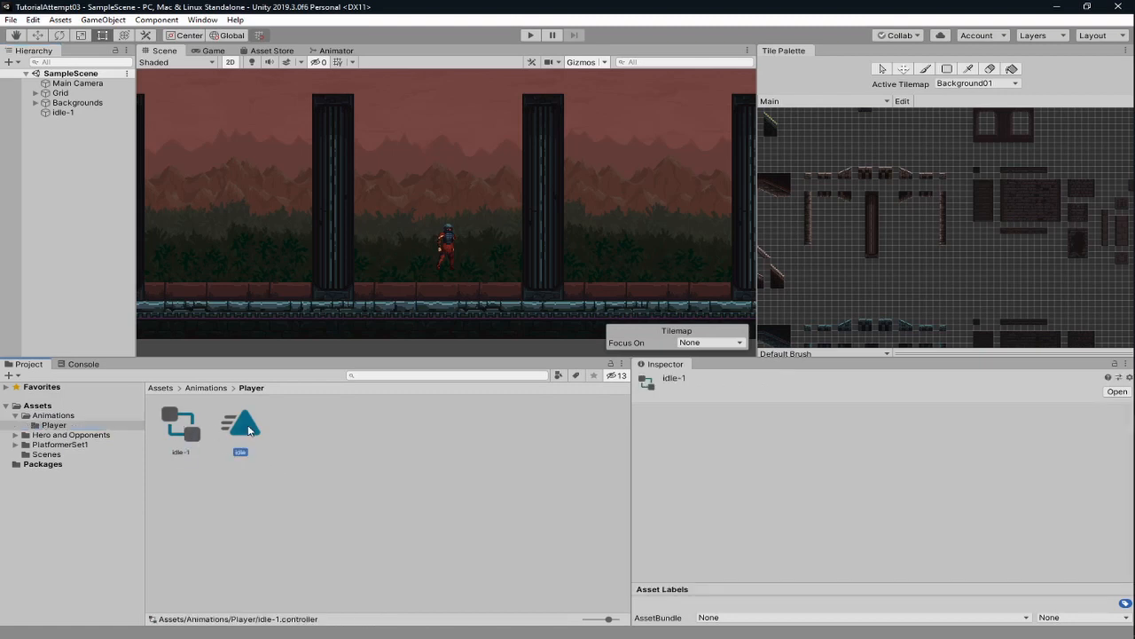
{"action": "left_click", "coordinate": [197, 471]}
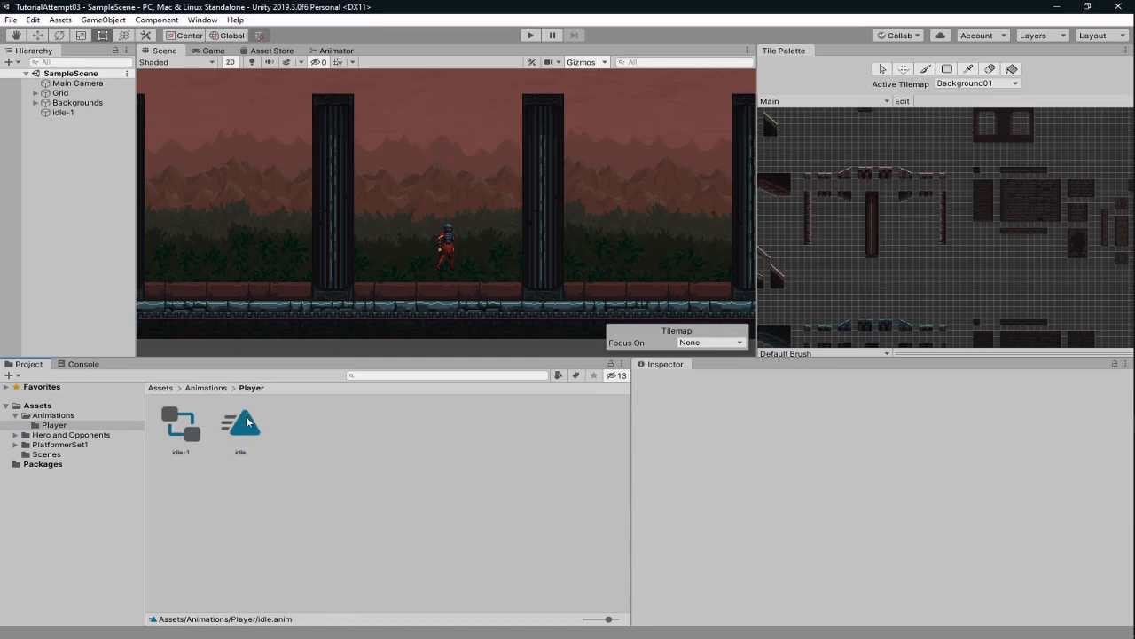
{"action": "left_click", "coordinate": [248, 422]}
{"action": "left_click", "coordinate": [186, 429]}
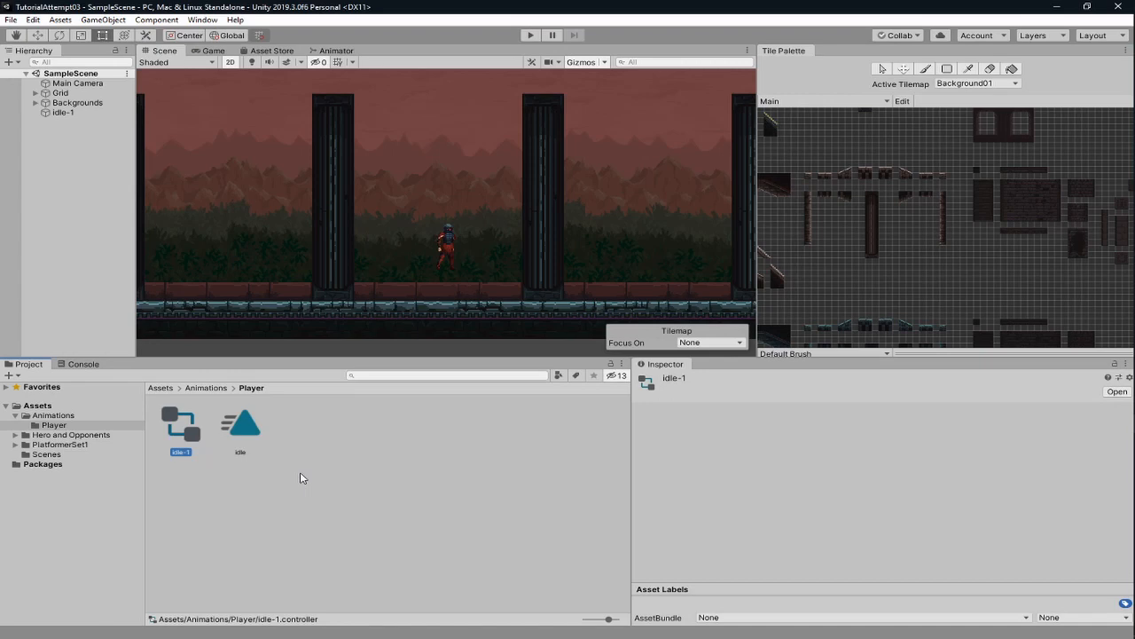
Play-test the scene to preview the idle-1 character's animation, stop it and look over the Main Camera's properties.
{"action": "left_click", "coordinate": [64, 112]}
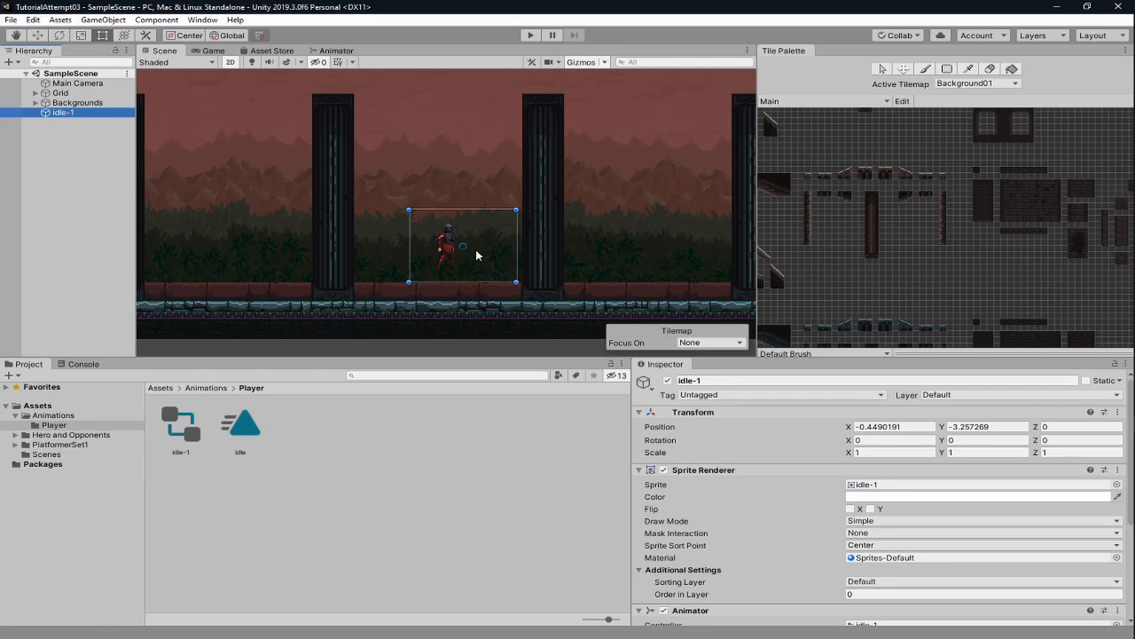
{"action": "left_click", "coordinate": [531, 36]}
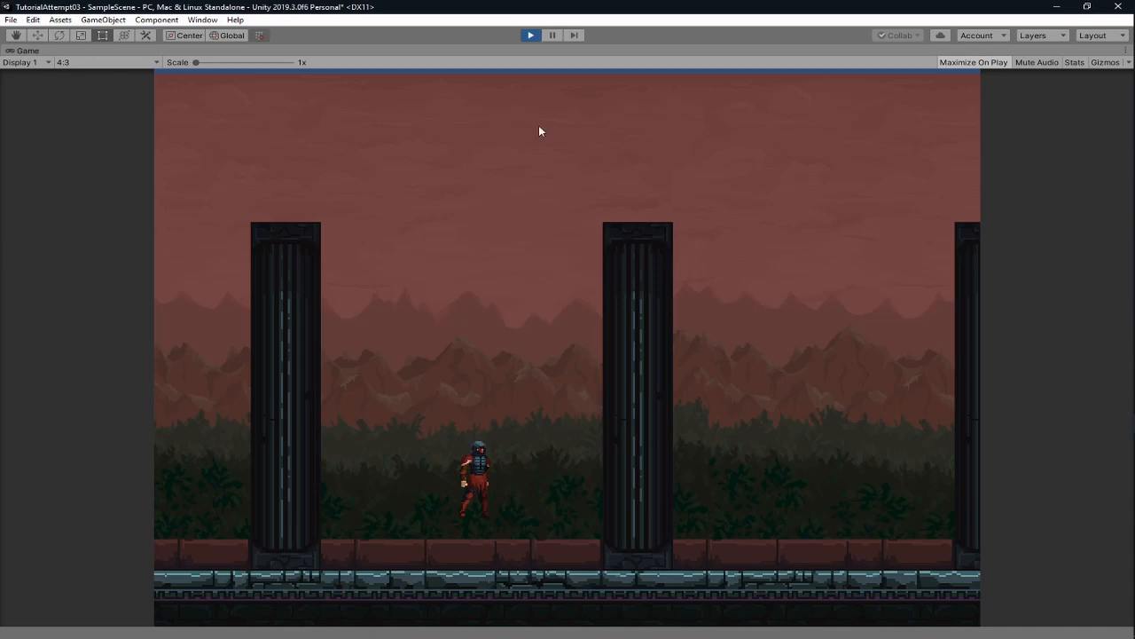
{"action": "left_click", "coordinate": [531, 36]}
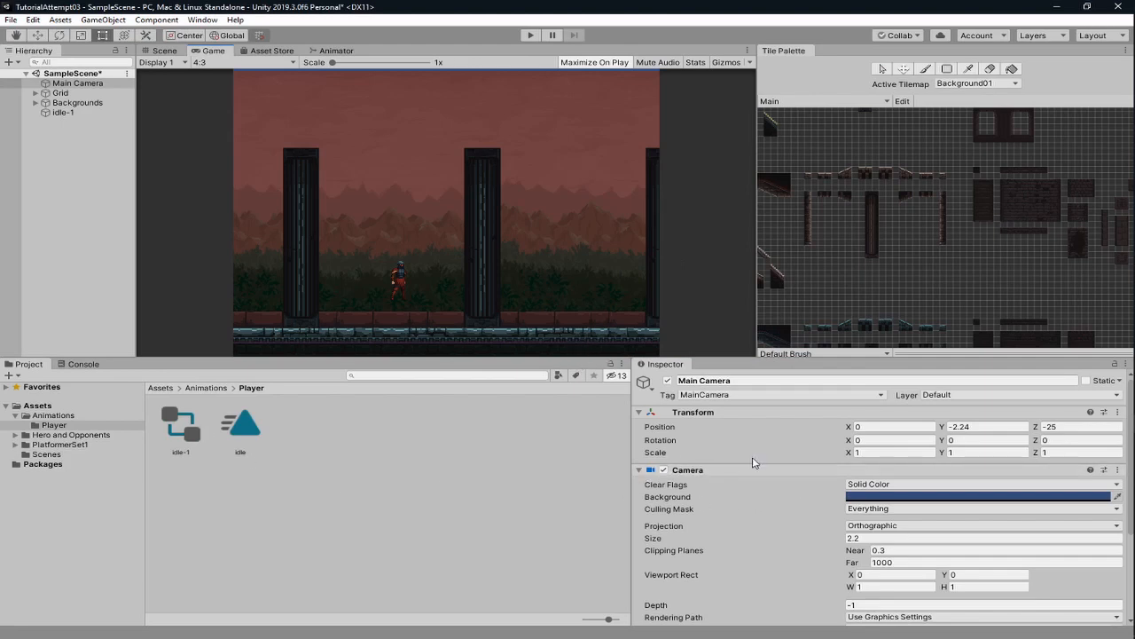
{"action": "scroll", "coordinate": [753, 462], "scroll_direction": "down", "scroll_amount": 3}
{"action": "scroll", "coordinate": [731, 460], "scroll_direction": "up", "scroll_amount": 3}
Rename the idle-1 animator controller in the Animations/Player folder as Player.
{"action": "left_click", "coordinate": [184, 426]}
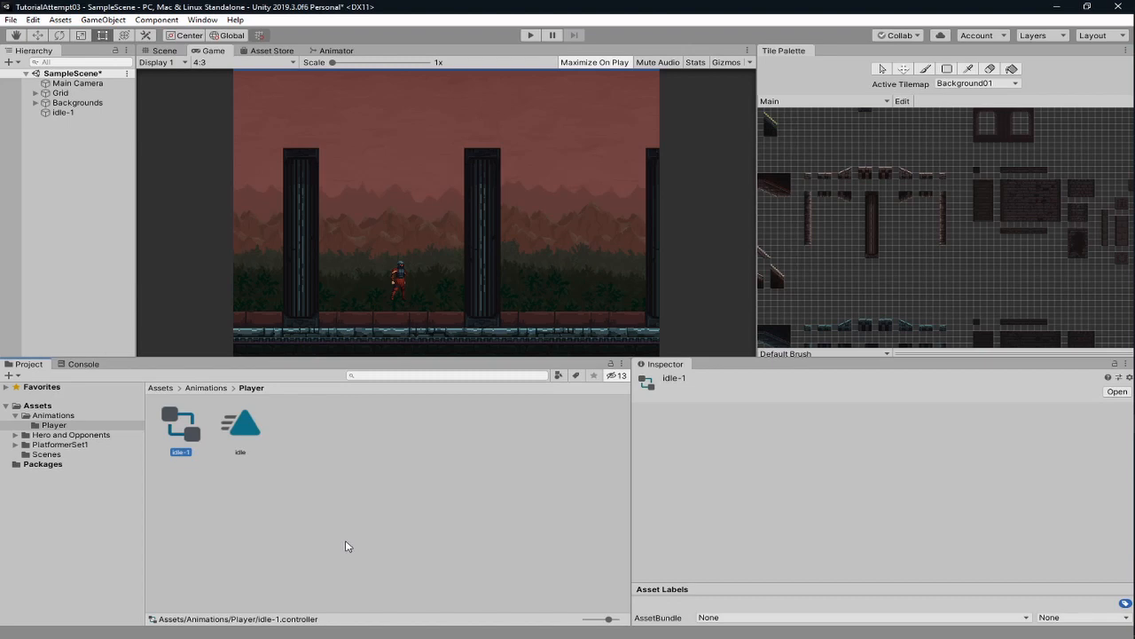
{"action": "key", "text": "F2"}
{"action": "type", "text": "Player"}
{"action": "key", "text": "Return"}
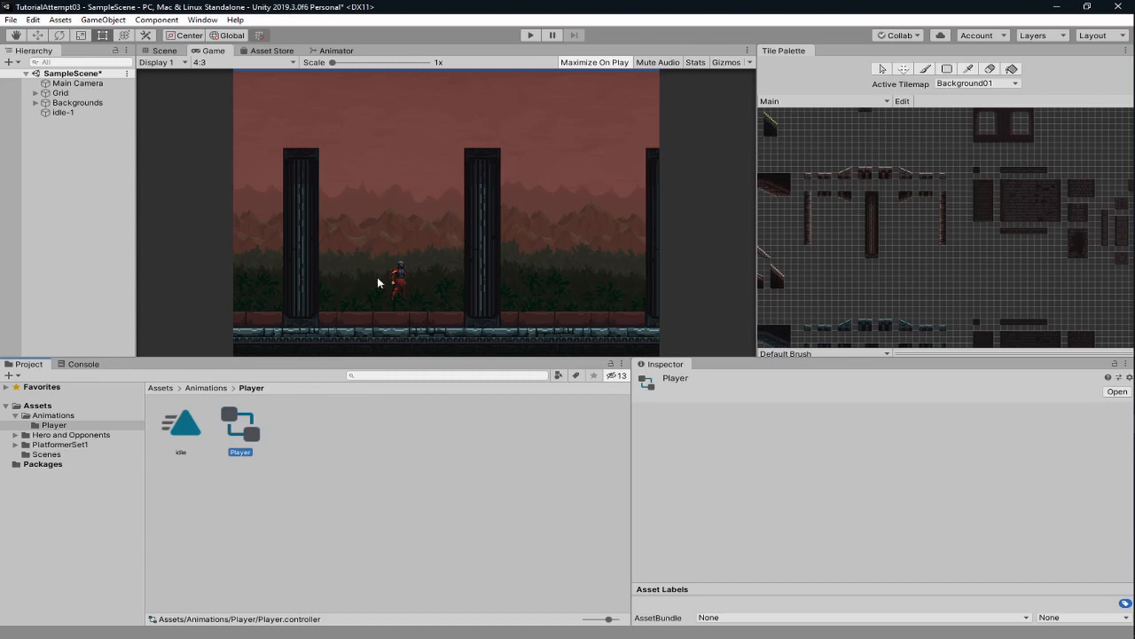
Rename the idle-1 game object in the scene hierarchy as Player and save the scene.
{"action": "left_click", "coordinate": [76, 112]}
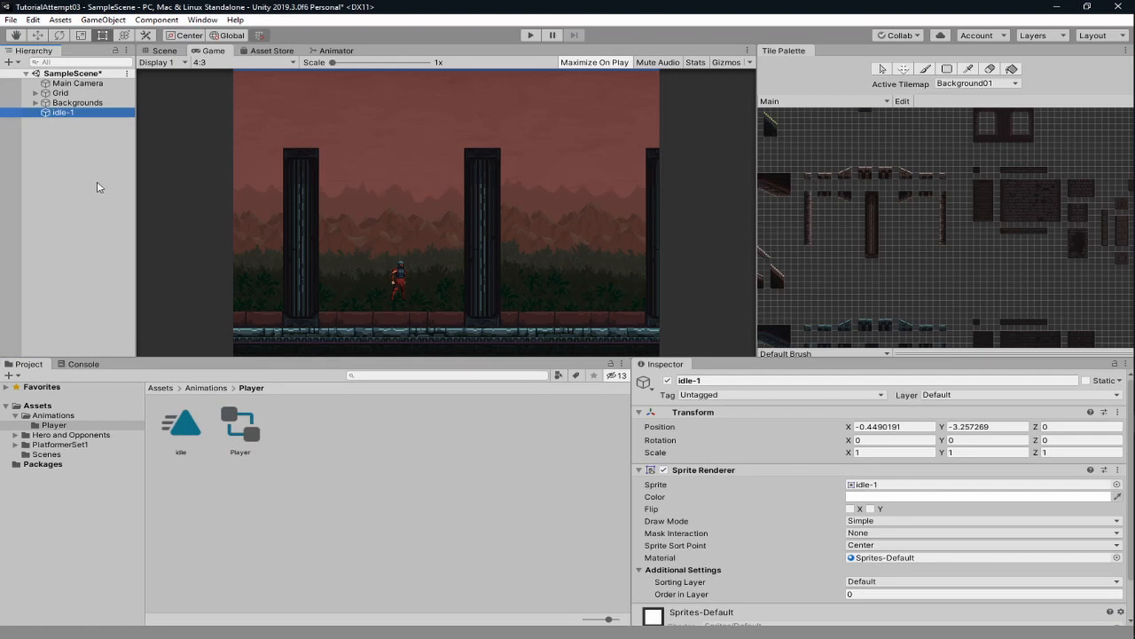
{"action": "key", "text": "F2"}
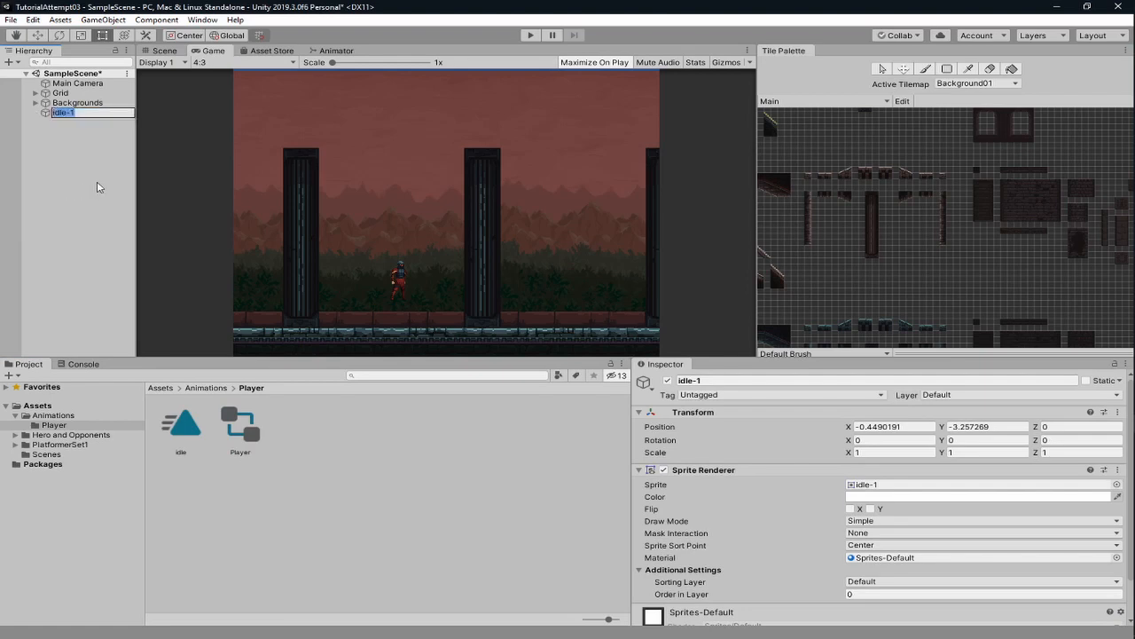
{"action": "type", "text": "Player"}
{"action": "key", "text": "Return"}
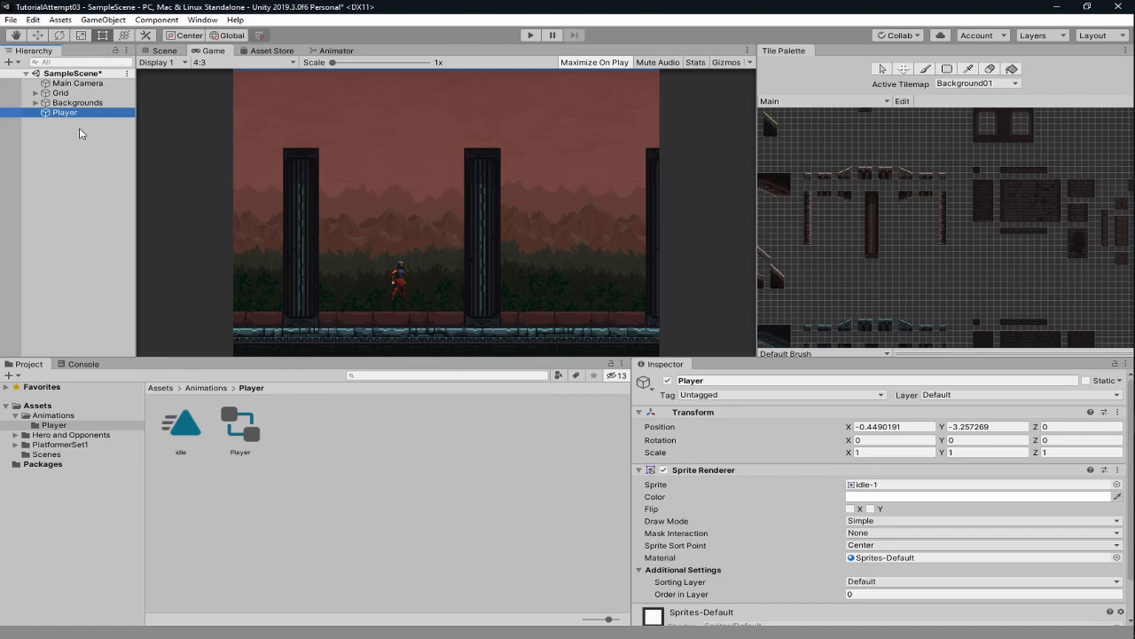
{"action": "key", "text": "ctrl+s"}
Review the Player object's Transform and Sprite Renderer components.
{"action": "scroll", "coordinate": [759, 435], "scroll_direction": "down", "scroll_amount": 2}
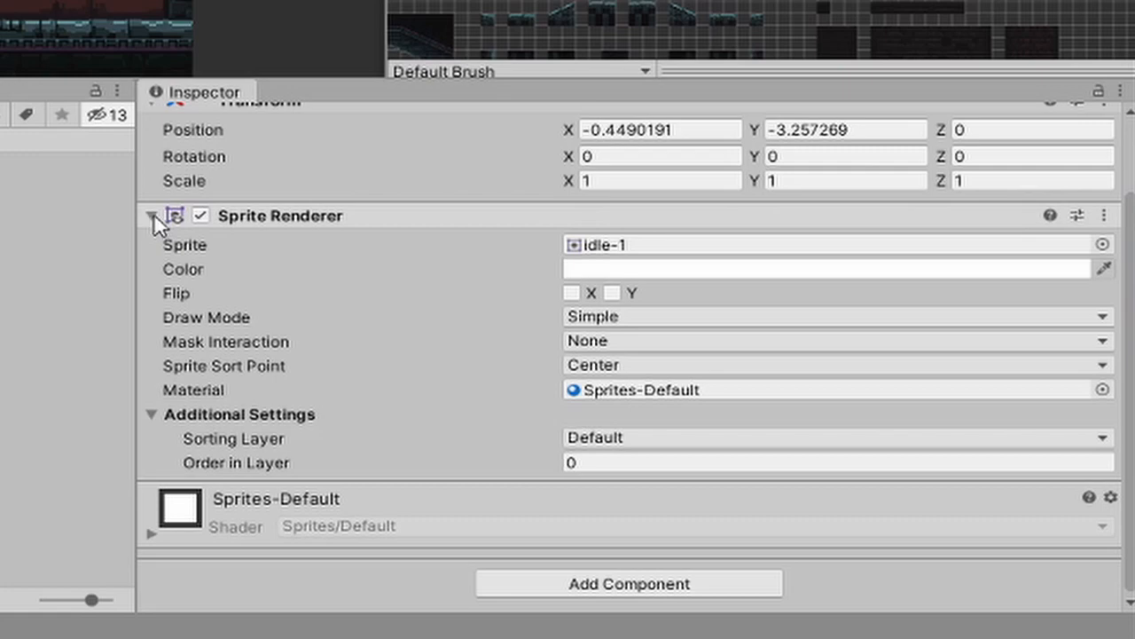
{"action": "scroll", "coordinate": [437, 221], "scroll_direction": "up", "scroll_amount": 2}
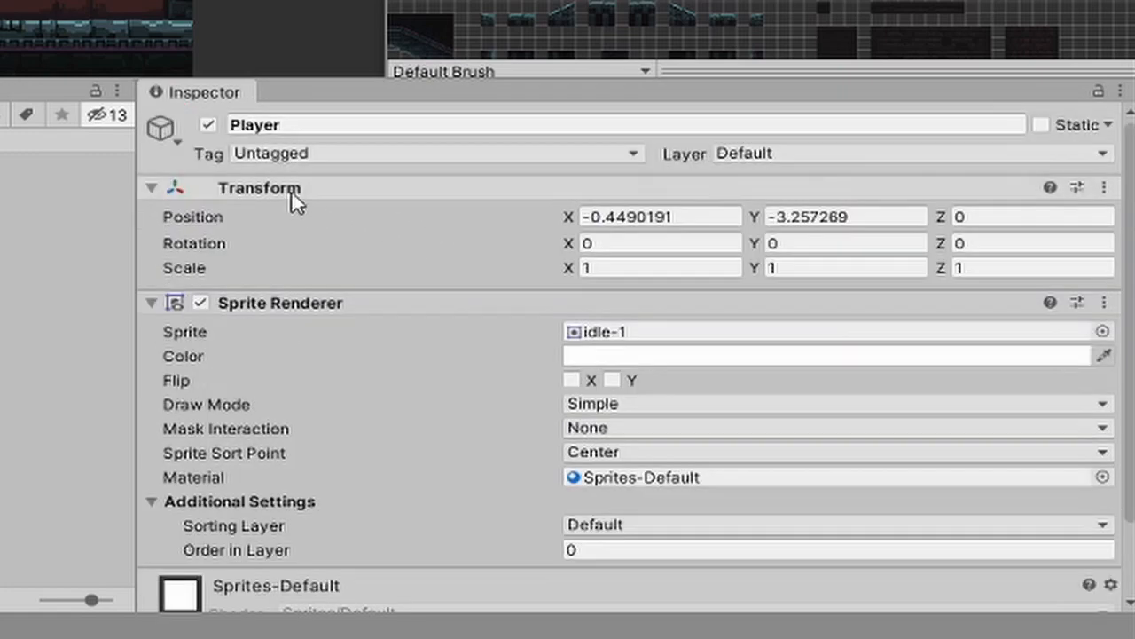
{"action": "scroll", "coordinate": [311, 315], "scroll_direction": "down", "scroll_amount": 2}
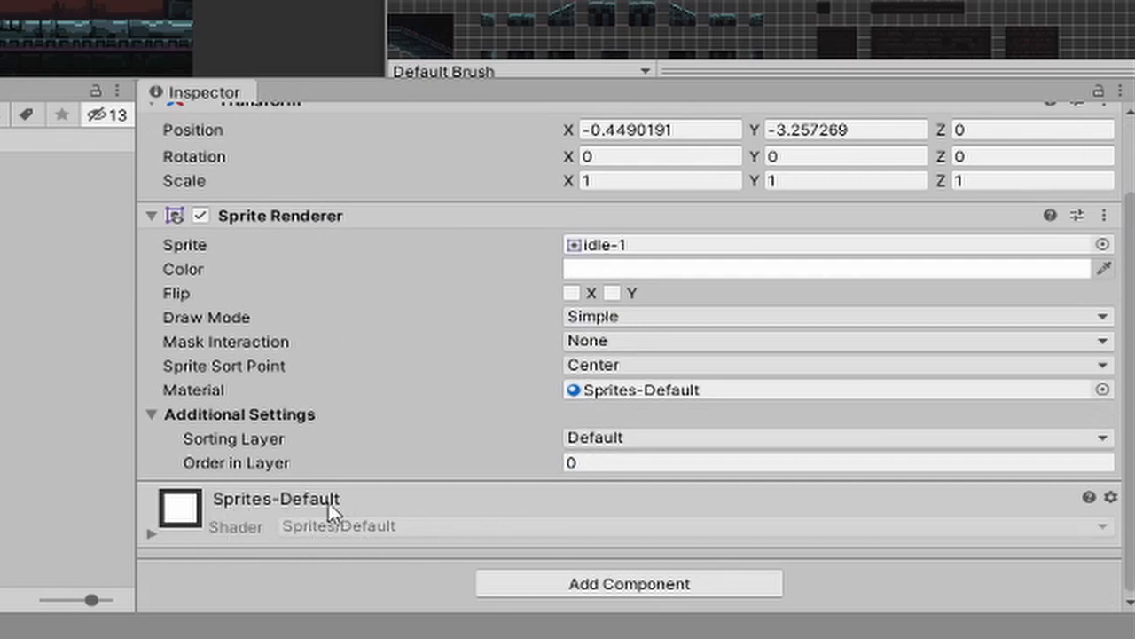
Collapse the Player object's Sprite Renderer settings and add an Animator component to the object.
{"action": "left_click", "coordinate": [152, 215]}
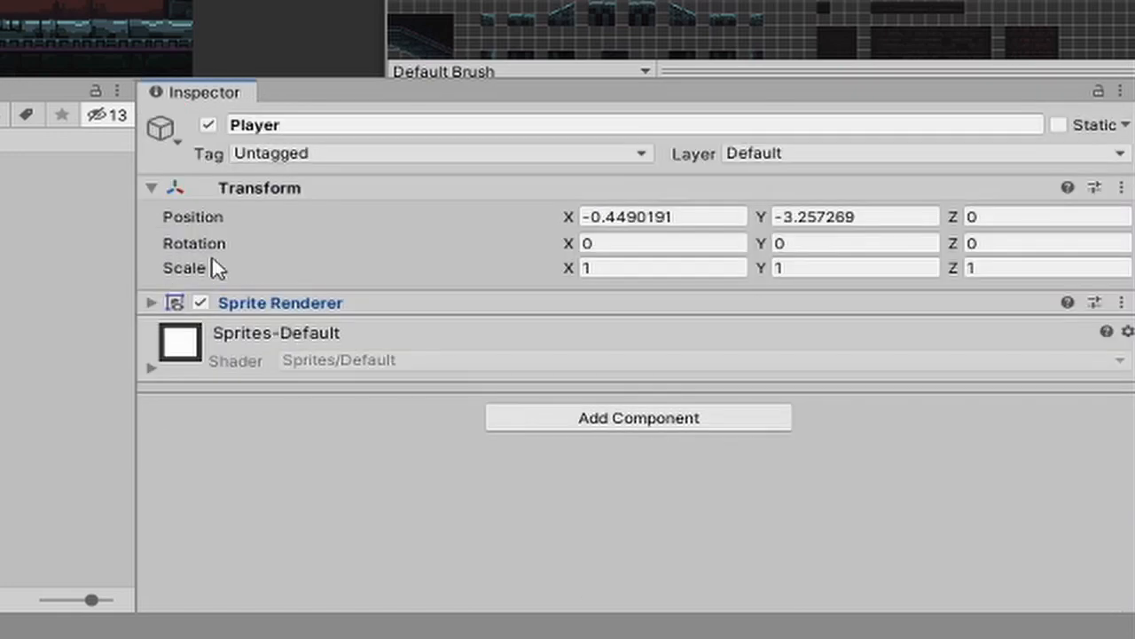
{"action": "left_click", "coordinate": [395, 455]}
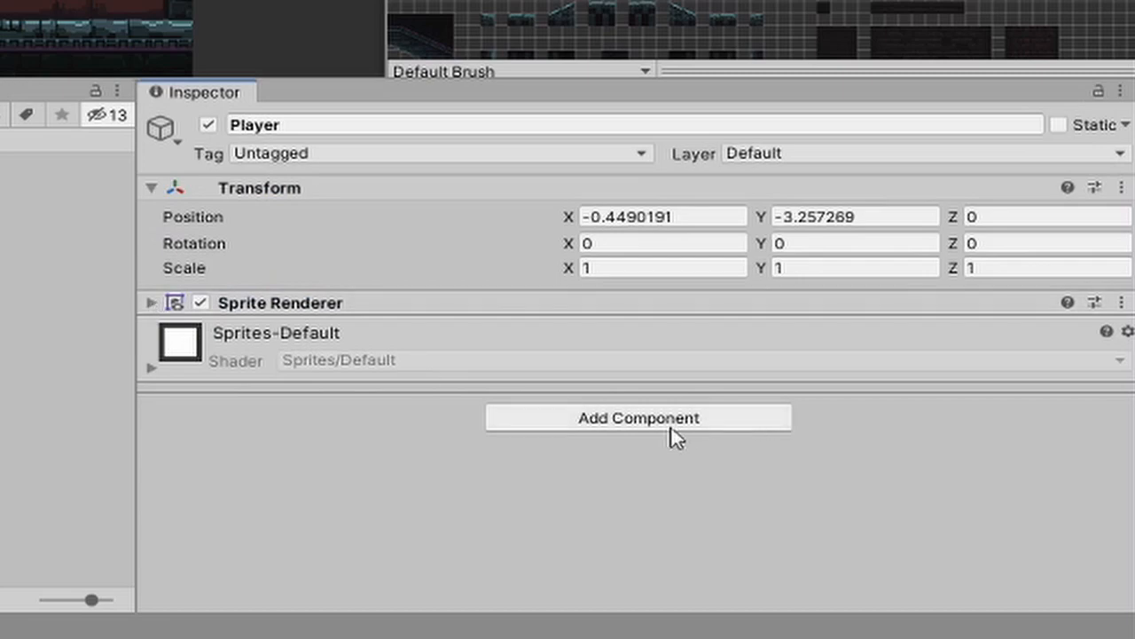
{"action": "left_click", "coordinate": [573, 423]}
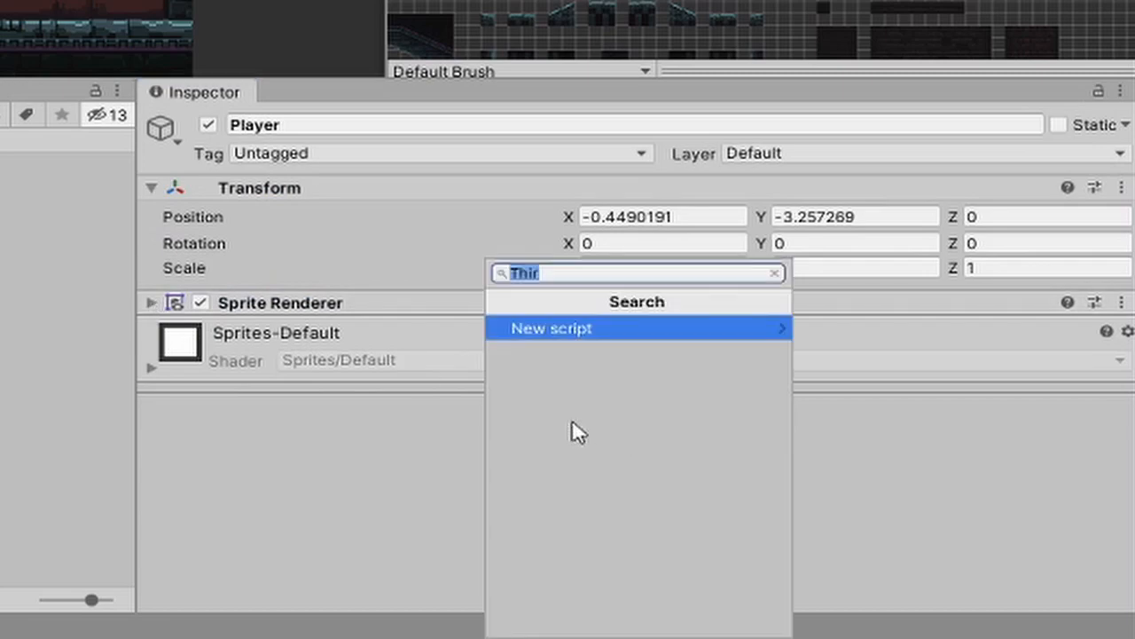
{"action": "key", "text": "BackSpace"}
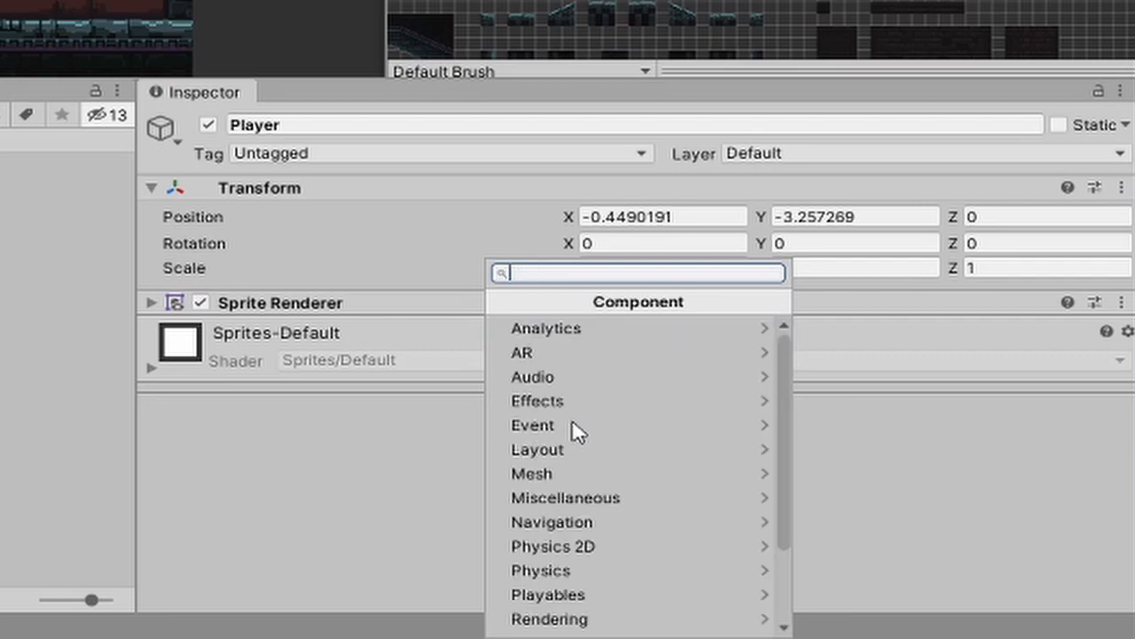
{"action": "type", "text": "Animator"}
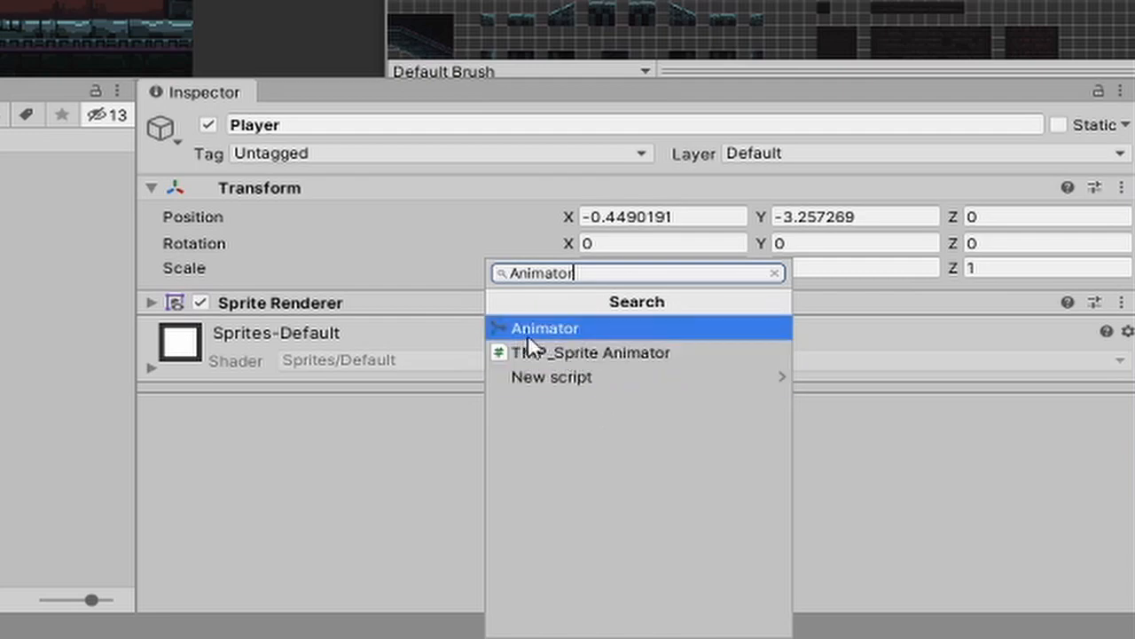
{"action": "left_click", "coordinate": [589, 328]}
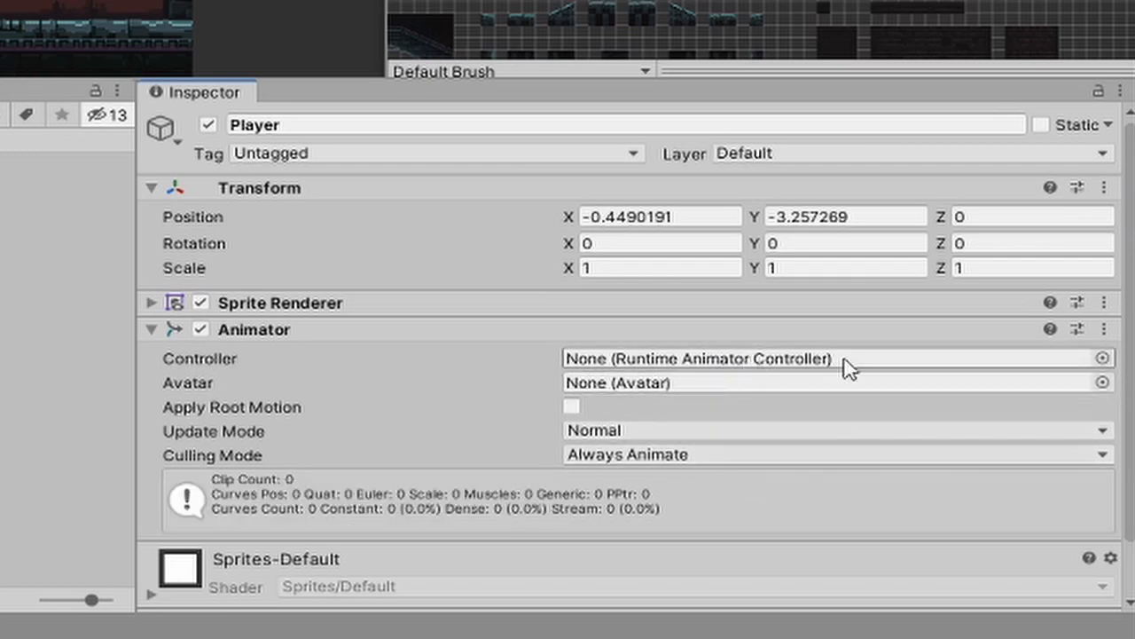
Assign the Player animator controller as the Controller of the Player object's Animator component.
{"action": "left_click", "coordinate": [1102, 360]}
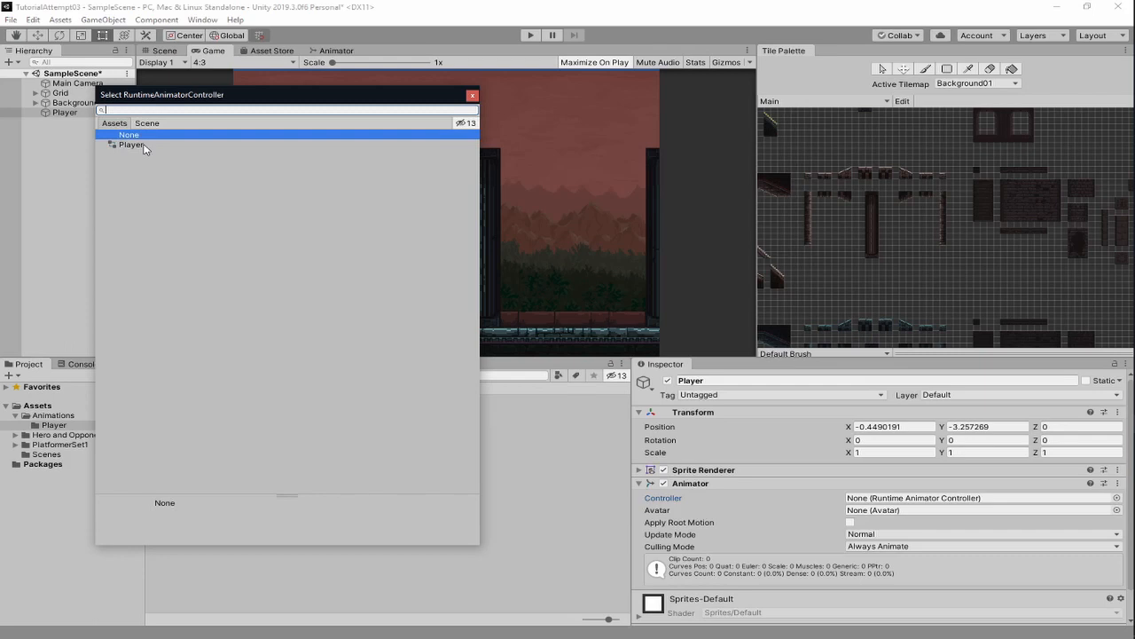
{"action": "left_click", "coordinate": [133, 145]}
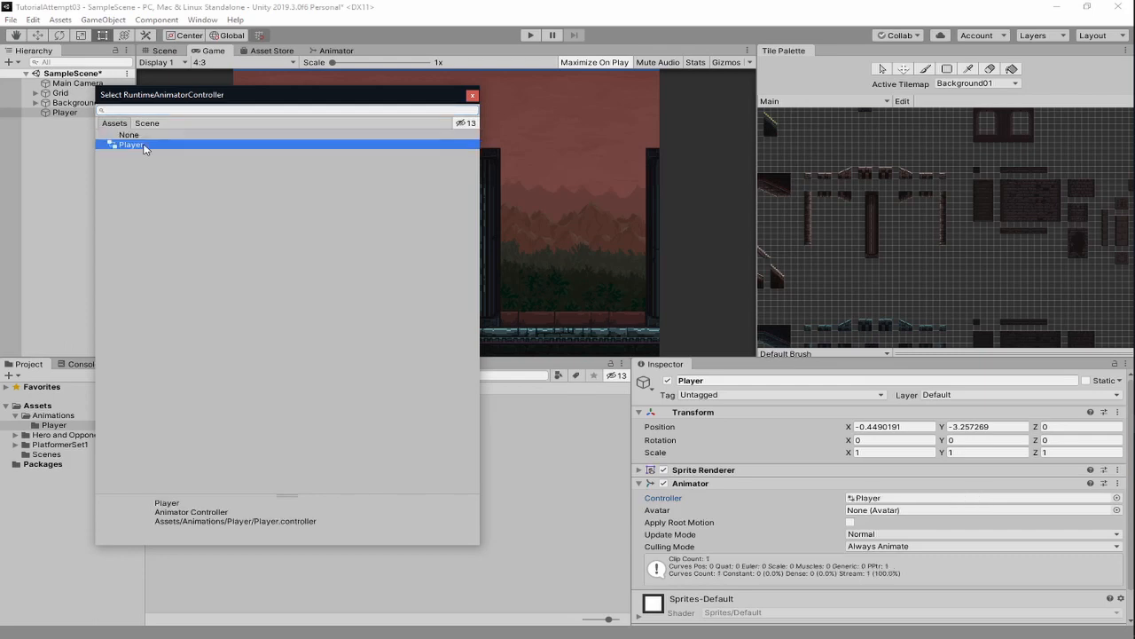
{"action": "left_click", "coordinate": [472, 97]}
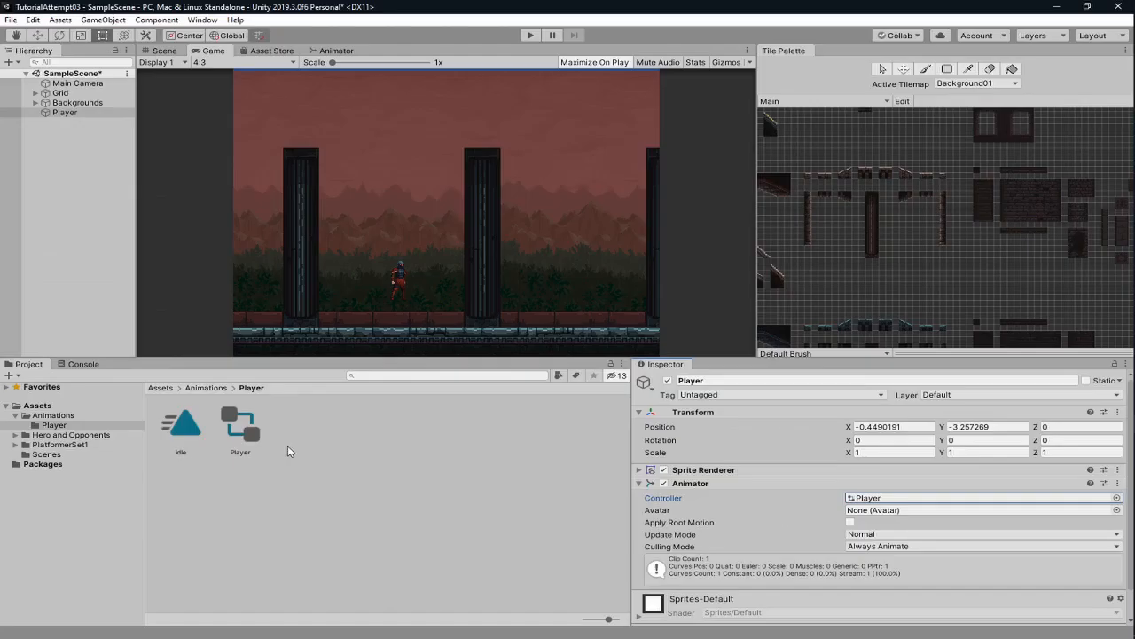
Open the Player animator controller from the Animations/Player folder for editing.
{"action": "left_click", "coordinate": [235, 434]}
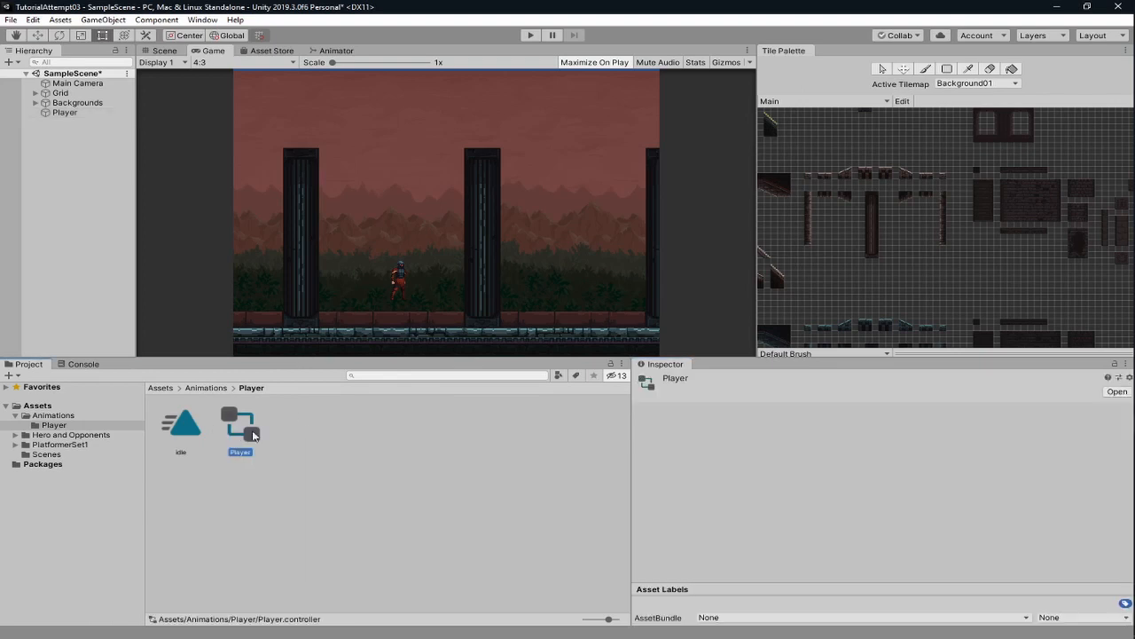
{"action": "left_click", "coordinate": [346, 427]}
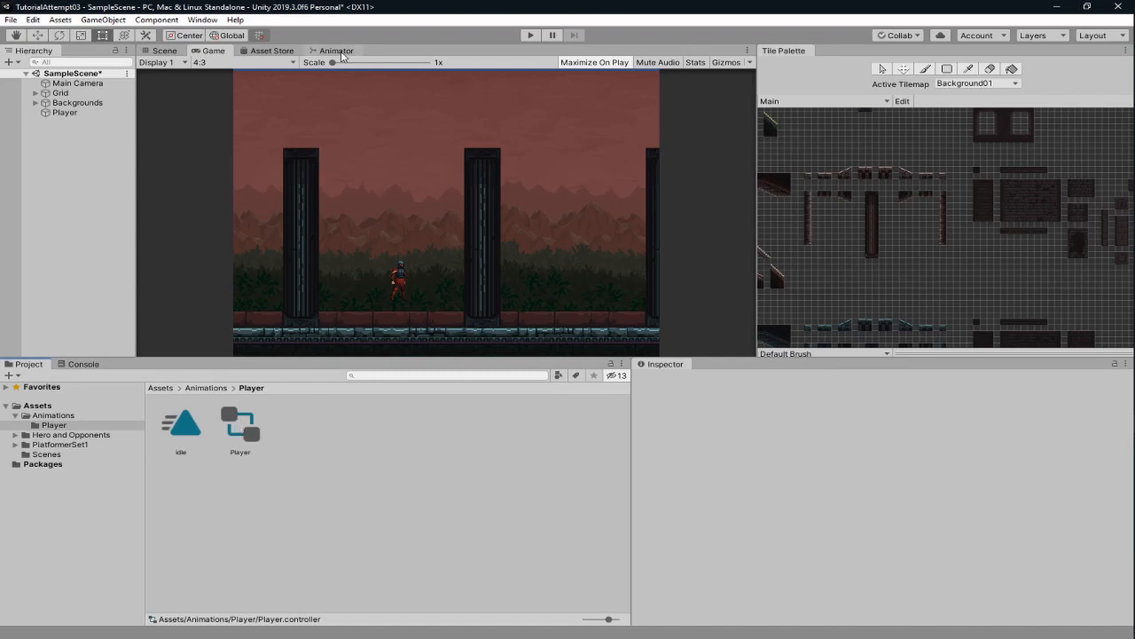
{"action": "double_click", "coordinate": [238, 425]}
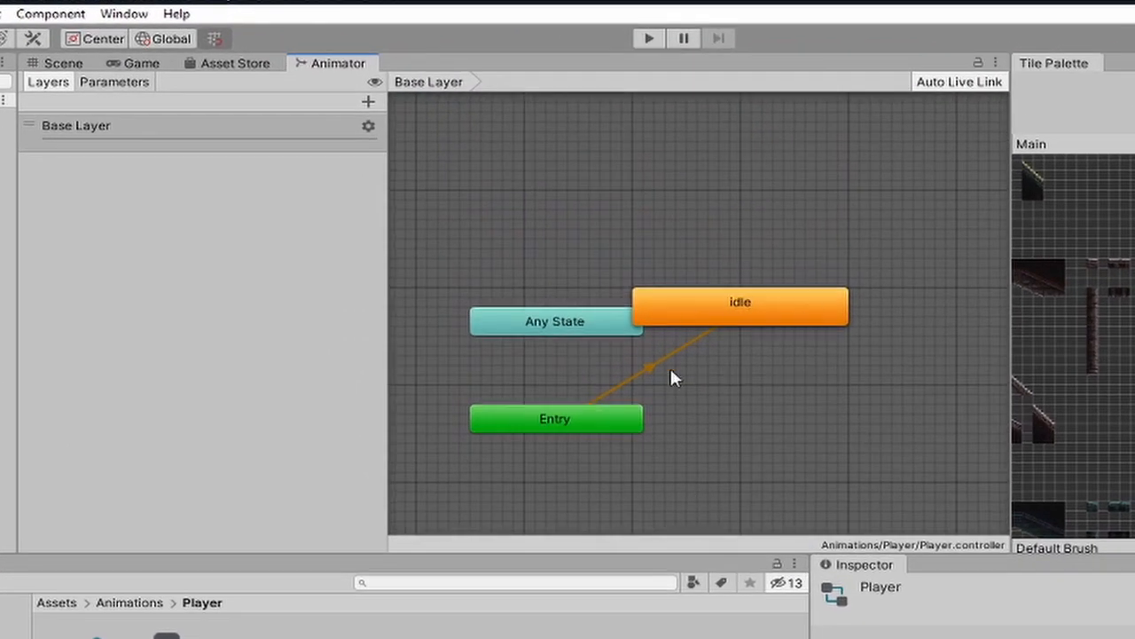
Arrange the state graph with Entry directly below idle, Any State on Entry's left and Exit on its right.
{"action": "left_click_drag", "start_coordinate": [572, 426], "coordinate": [761, 423]}
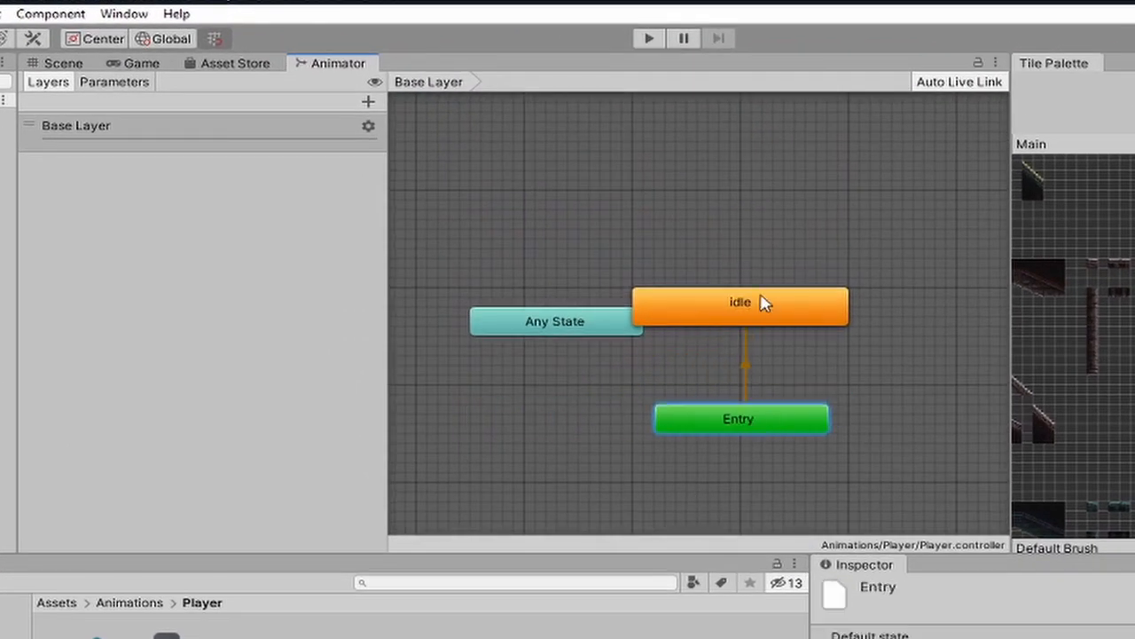
{"action": "mouse_move", "coordinate": [760, 301]}
{"action": "left_mouse_down"}
{"action": "mouse_move", "coordinate": [783, 364]}
{"action": "mouse_move", "coordinate": [765, 314]}
{"action": "left_mouse_up"}
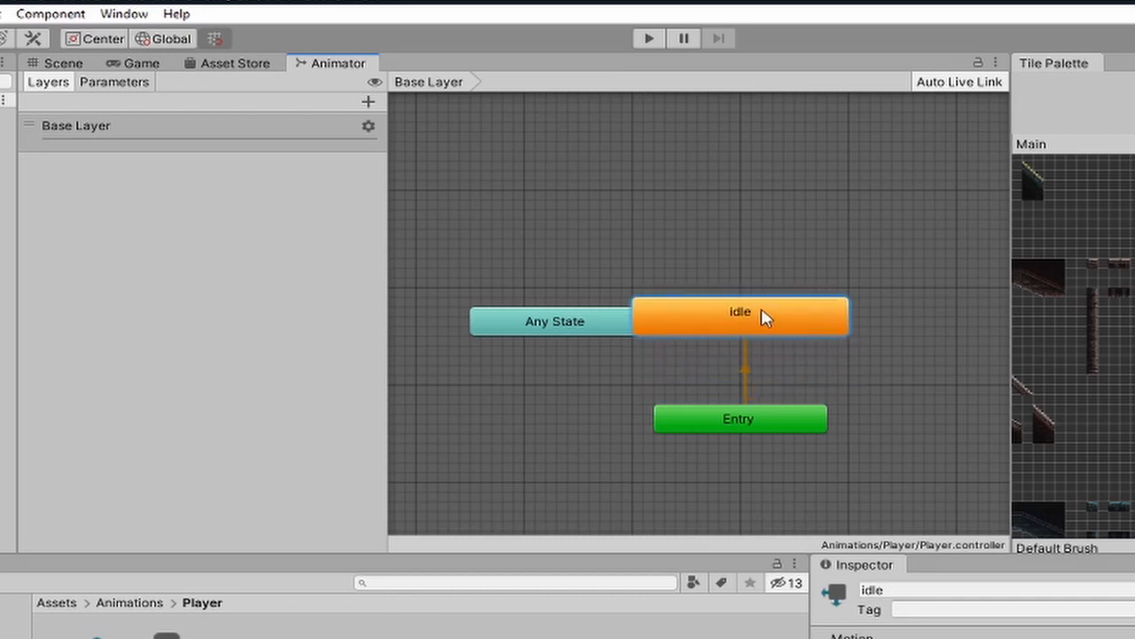
{"action": "left_click_drag", "start_coordinate": [561, 326], "coordinate": [540, 390]}
{"action": "key", "text": "a"}
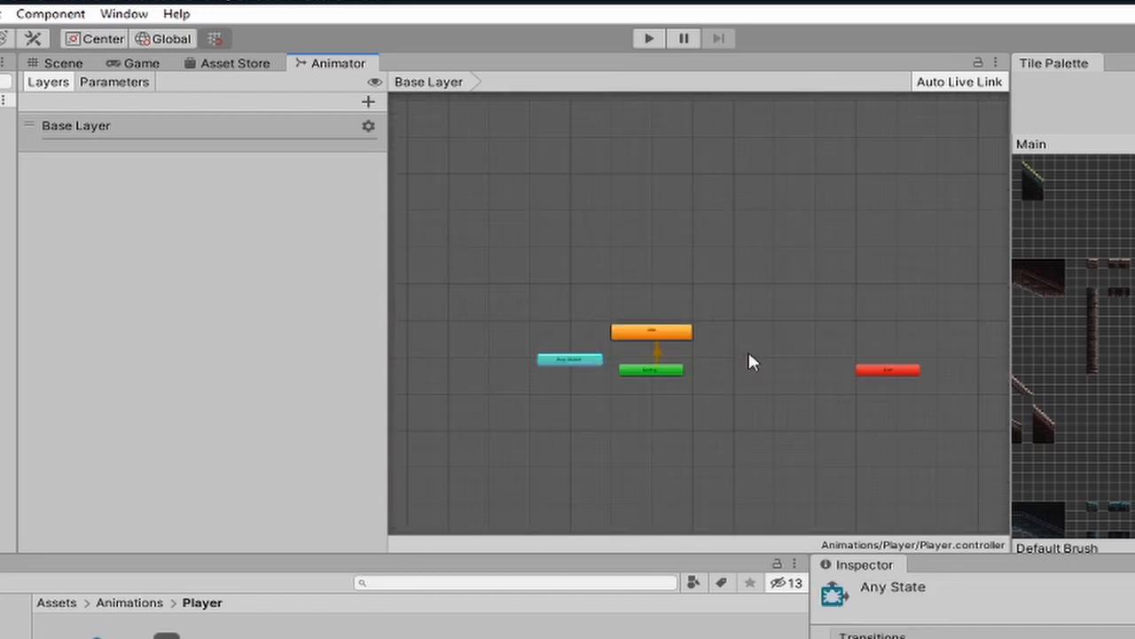
{"action": "left_click_drag", "start_coordinate": [895, 377], "coordinate": [739, 366]}
{"action": "scroll", "coordinate": [652, 390], "scroll_direction": "up", "scroll_amount": 4}
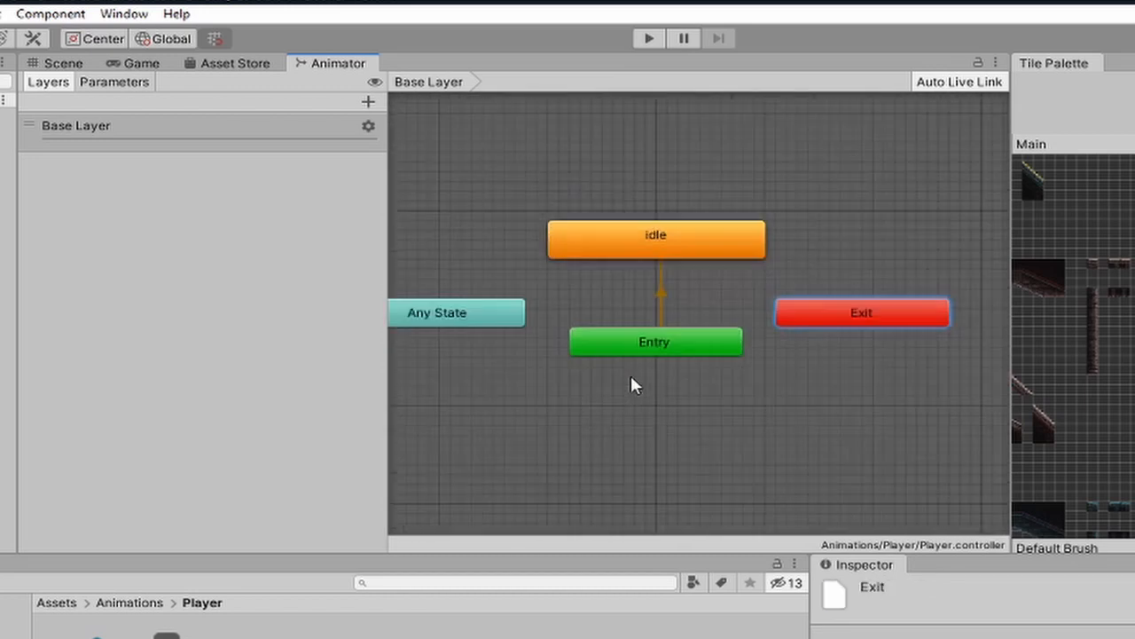
{"action": "middle_click_drag", "start_coordinate": [613, 418], "coordinate": [661, 471]}
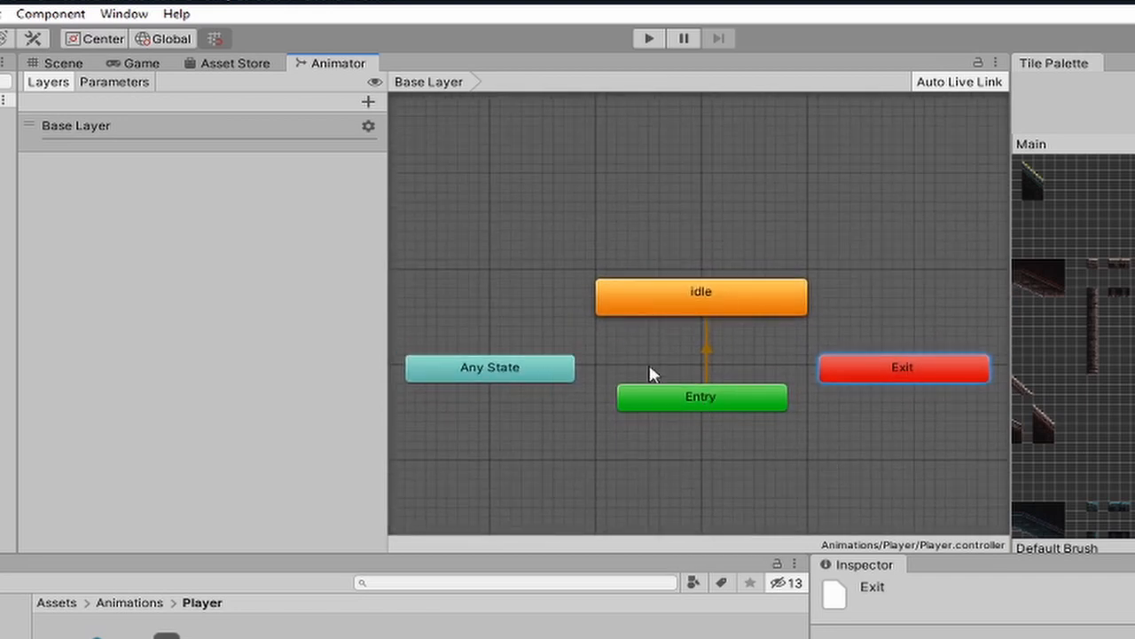
{"action": "left_click", "coordinate": [781, 444]}
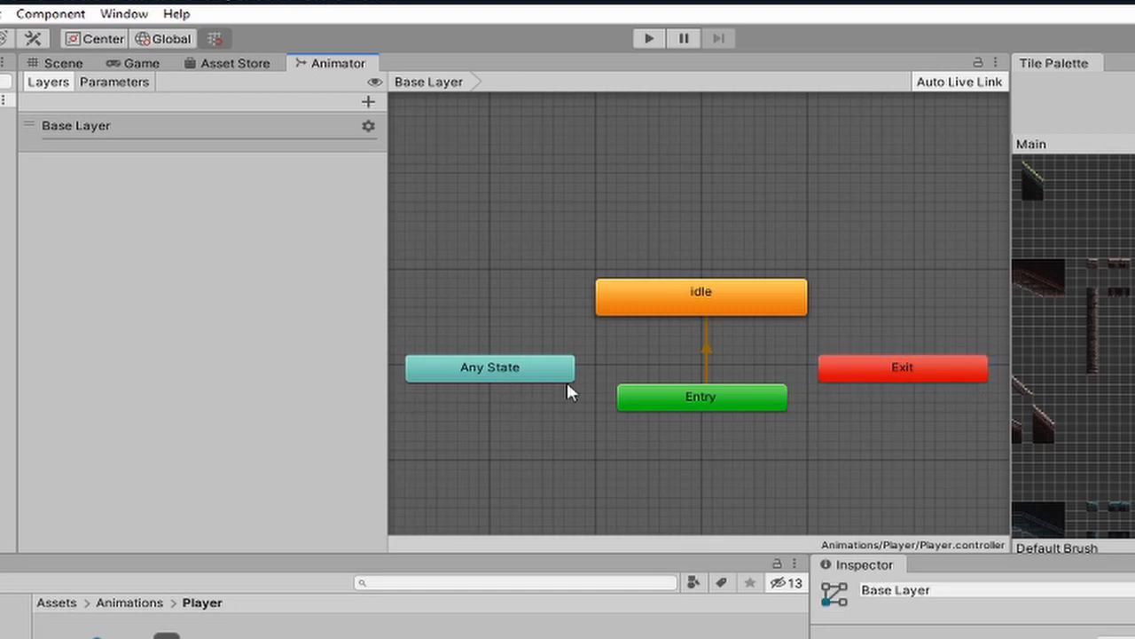
{"action": "left_click", "coordinate": [745, 301]}
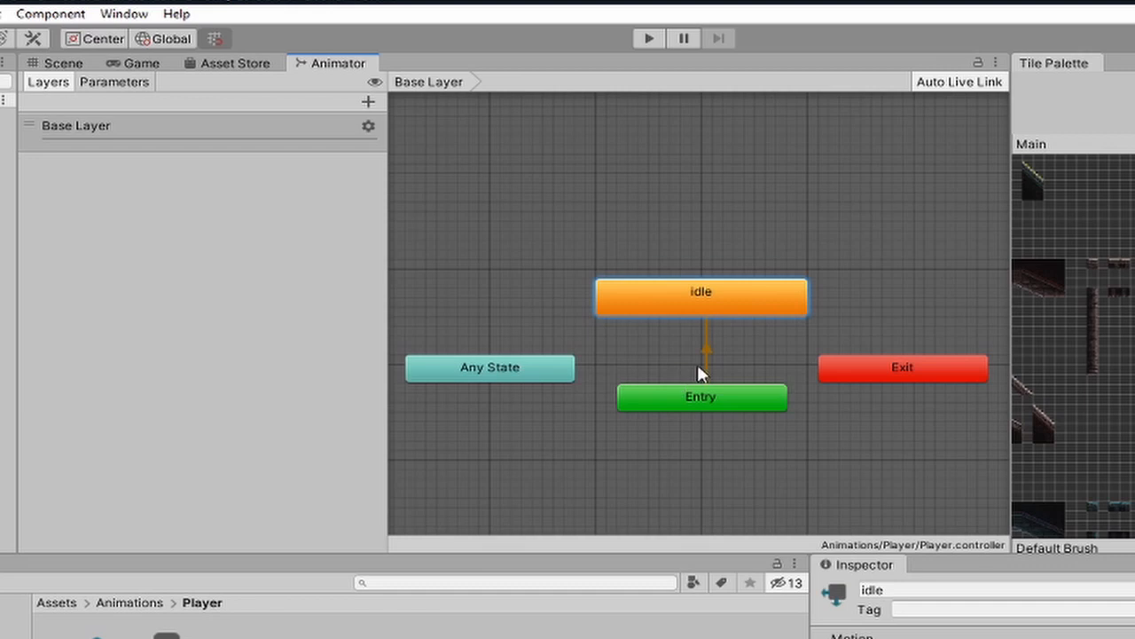
{"action": "left_click", "coordinate": [870, 436]}
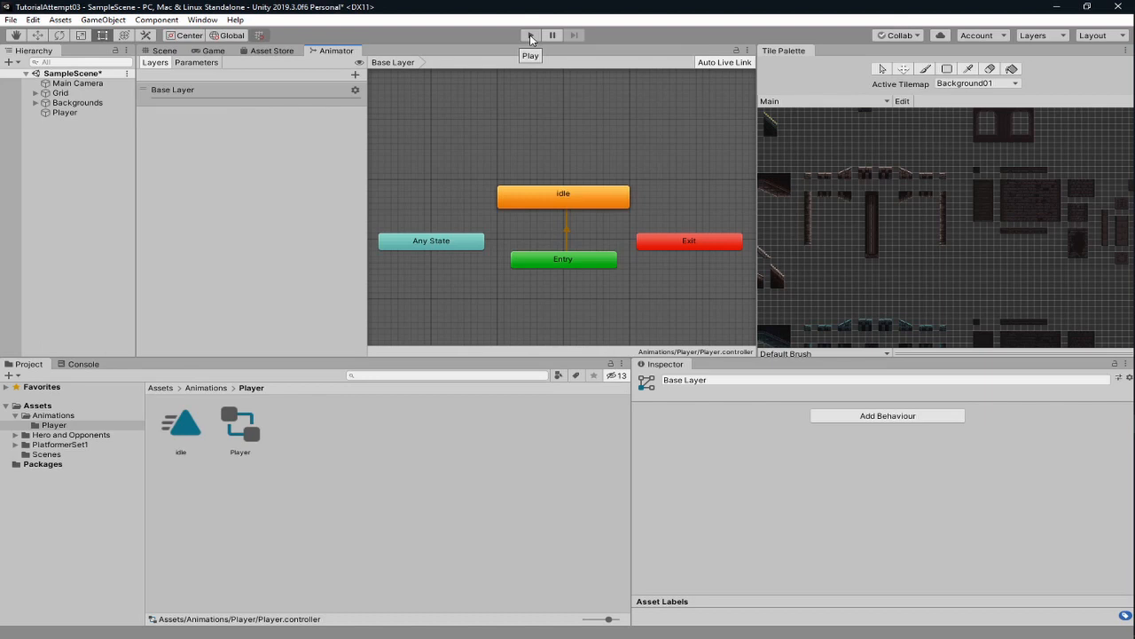
Play-test the scene to check the Player's idle animation and stop the playback.
{"action": "left_click", "coordinate": [530, 36]}
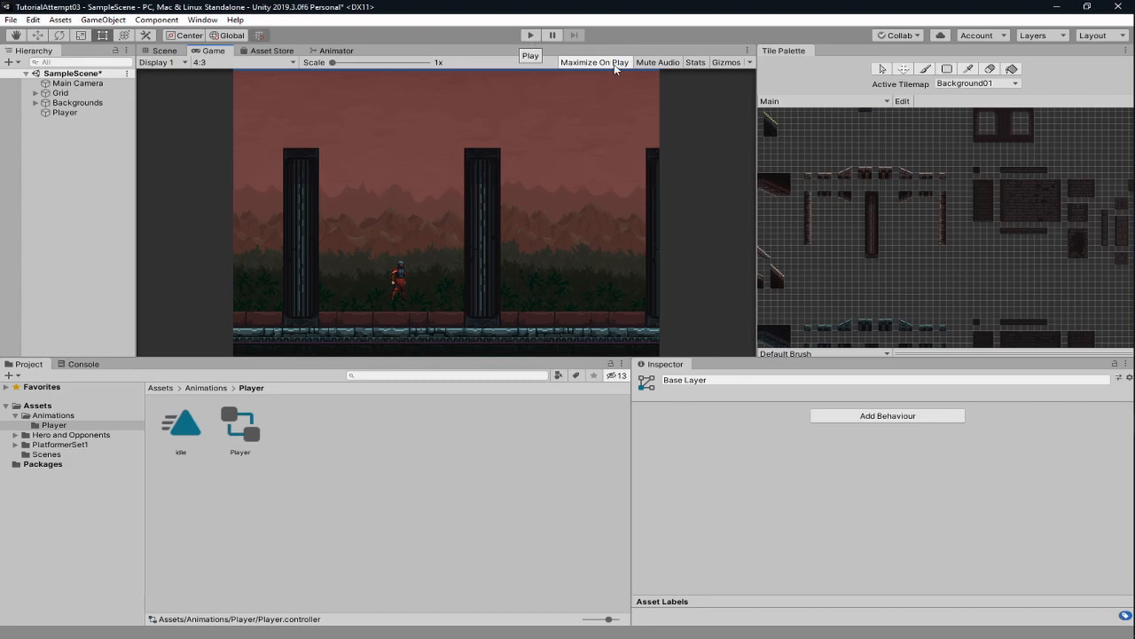
{"action": "left_click", "coordinate": [530, 35]}
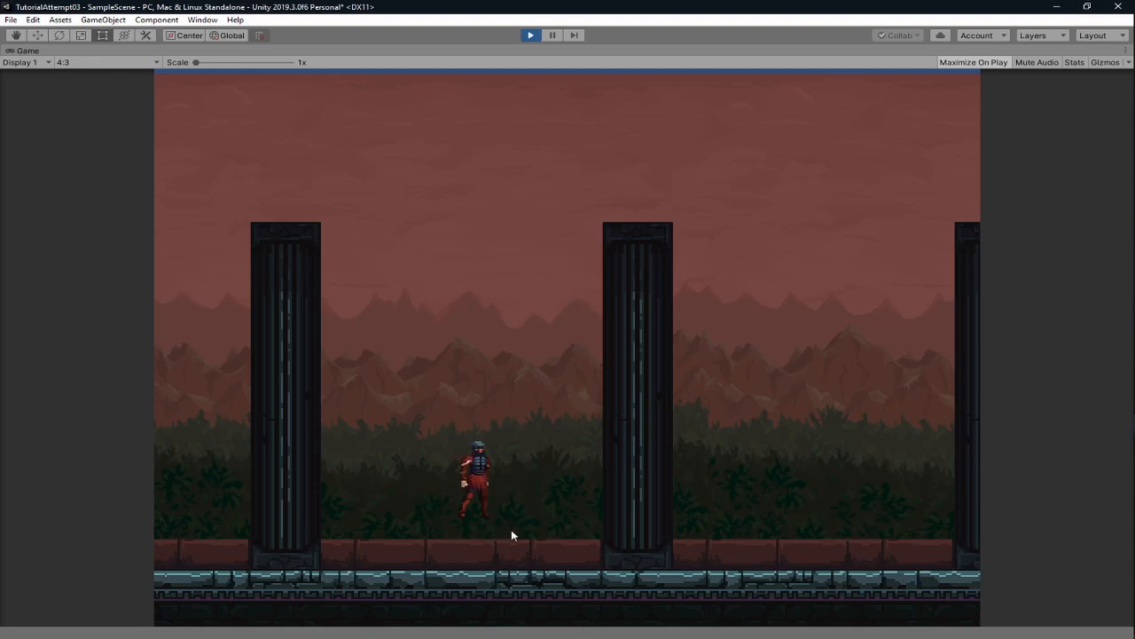
{"action": "left_click", "coordinate": [530, 35]}
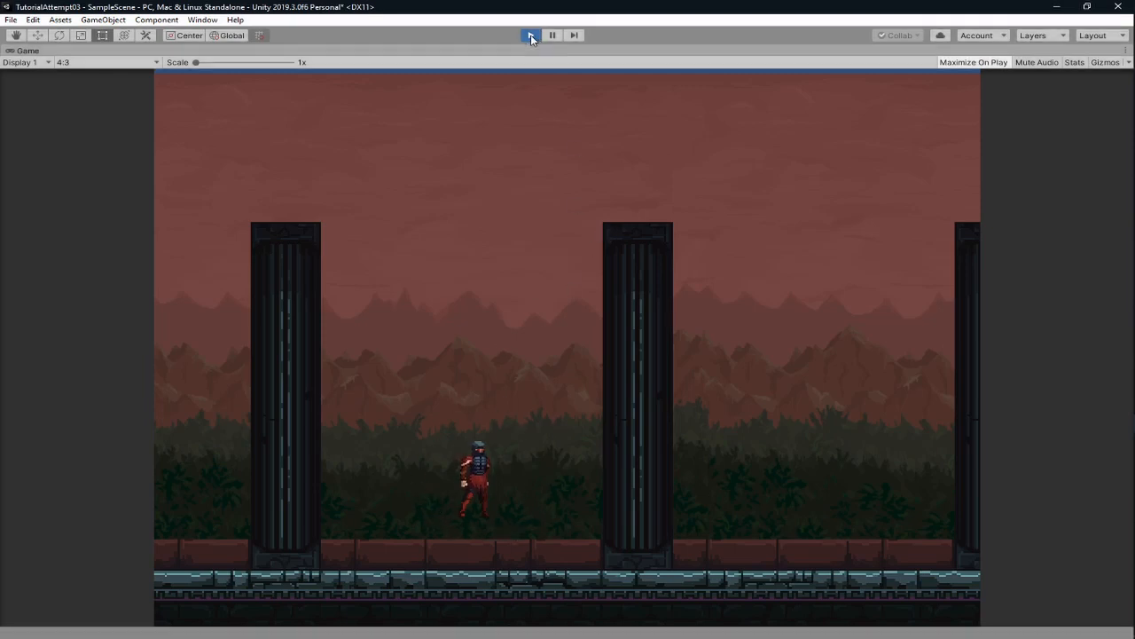
Add the idle clip to the Player animator graph as an extra state above idle and delete that extra state.
{"action": "left_click", "coordinate": [335, 51]}
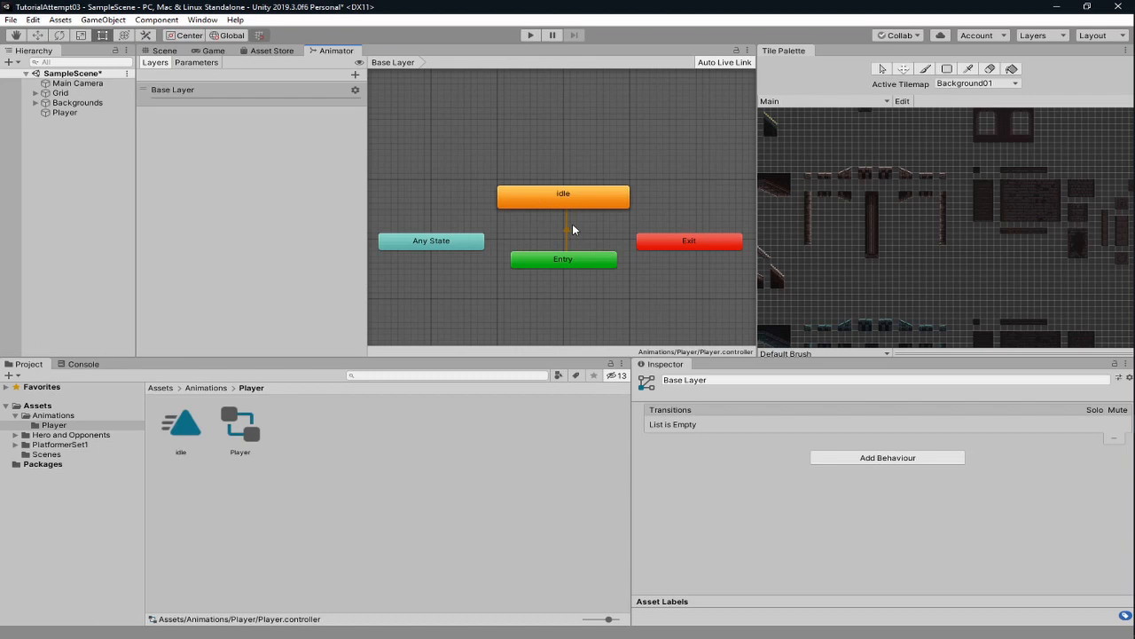
{"action": "left_click", "coordinate": [186, 429]}
{"action": "left_click_drag", "start_coordinate": [187, 430], "coordinate": [436, 195]}
{"action": "left_click_drag", "start_coordinate": [521, 130], "coordinate": [582, 165]}
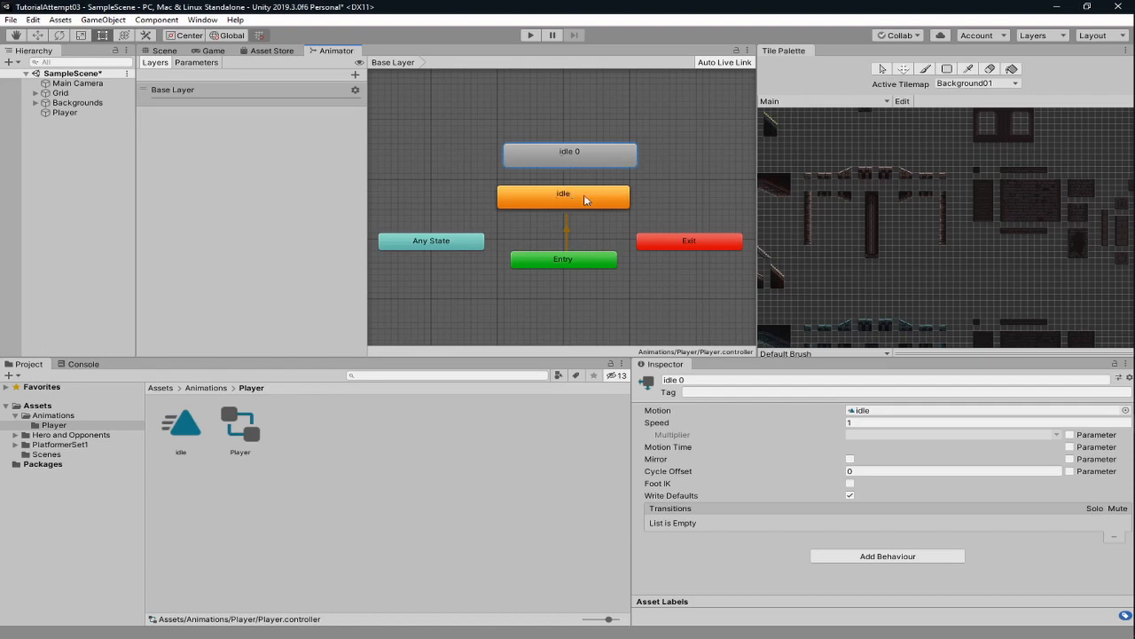
{"action": "left_click_drag", "start_coordinate": [575, 165], "coordinate": [568, 160]}
{"action": "left_click", "coordinate": [651, 171]}
{"action": "left_click", "coordinate": [572, 156]}
{"action": "key", "text": "Delete"}
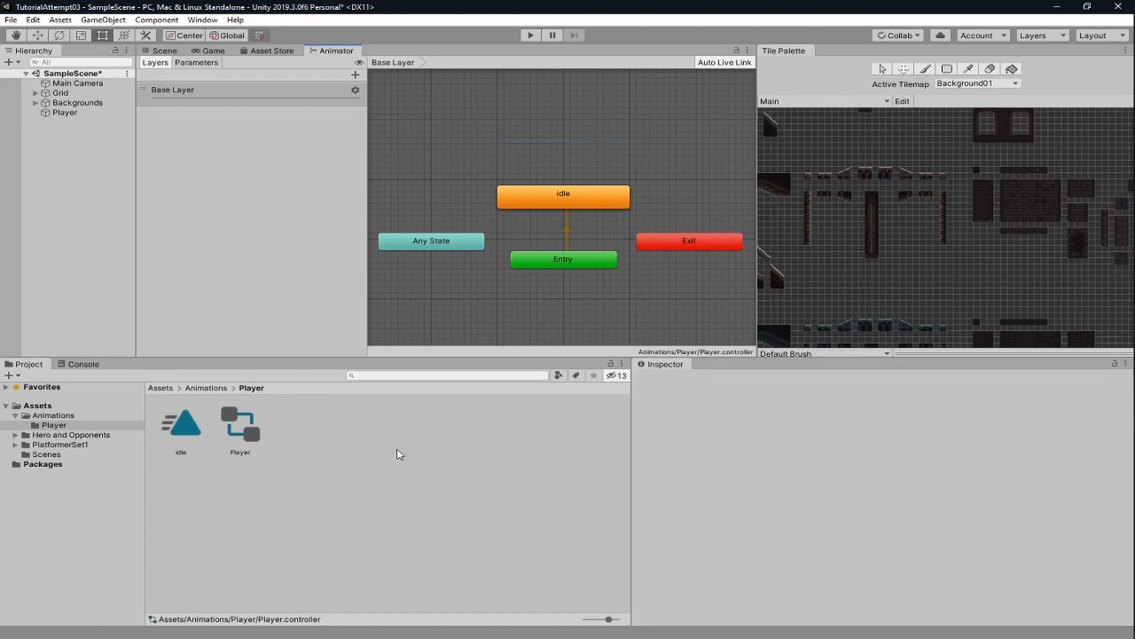
Review the idle state's settings and browse the Attacks, Idle, Jump and Run folders of the Hero and Opponents Player sprites.
{"action": "left_click", "coordinate": [593, 184]}
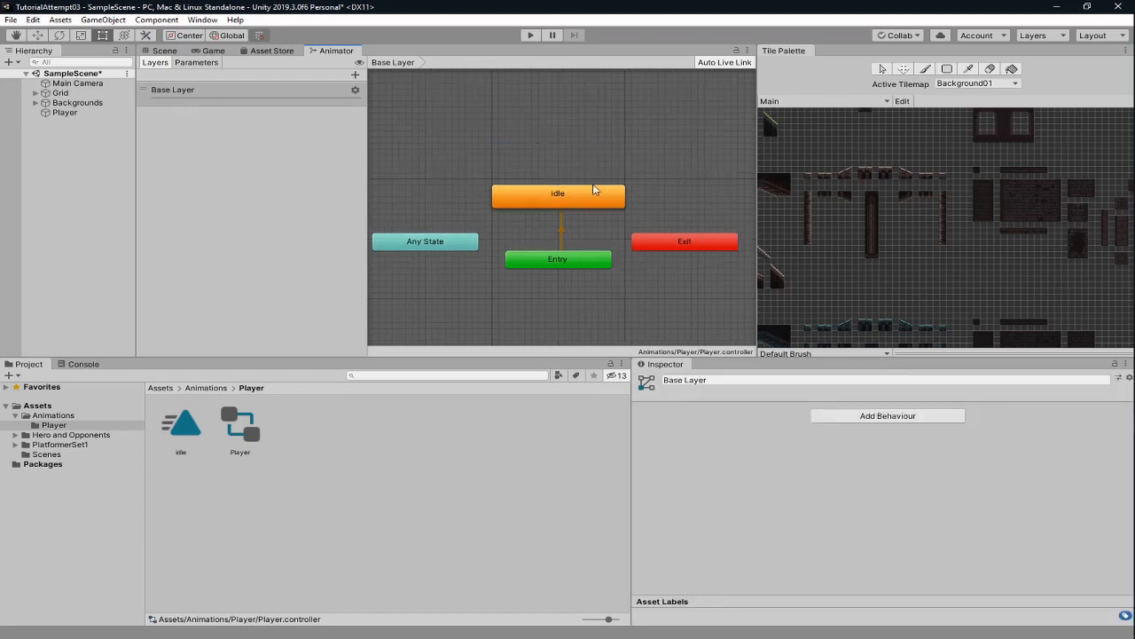
{"action": "left_click", "coordinate": [595, 188]}
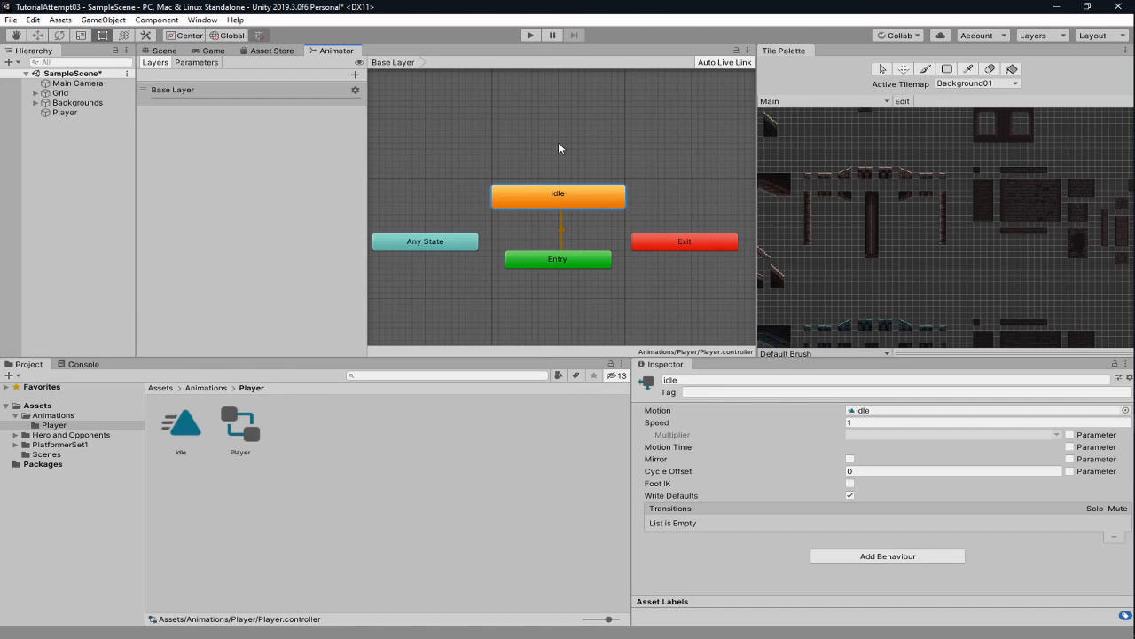
{"action": "left_click", "coordinate": [15, 435]}
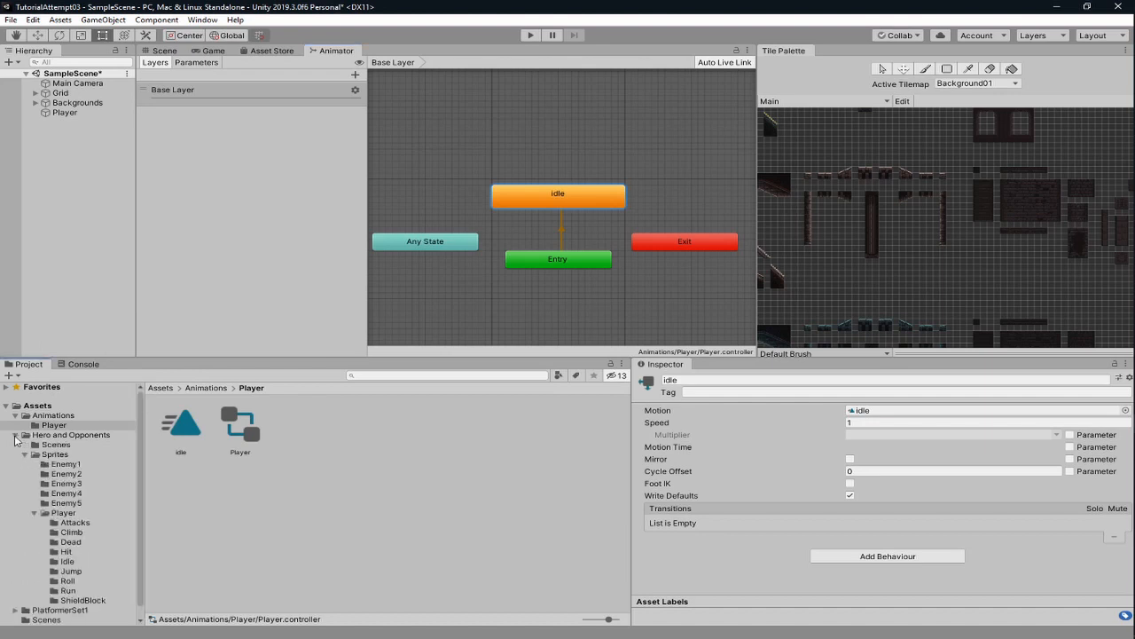
{"action": "scroll", "coordinate": [93, 536], "scroll_direction": "down", "scroll_amount": 1}
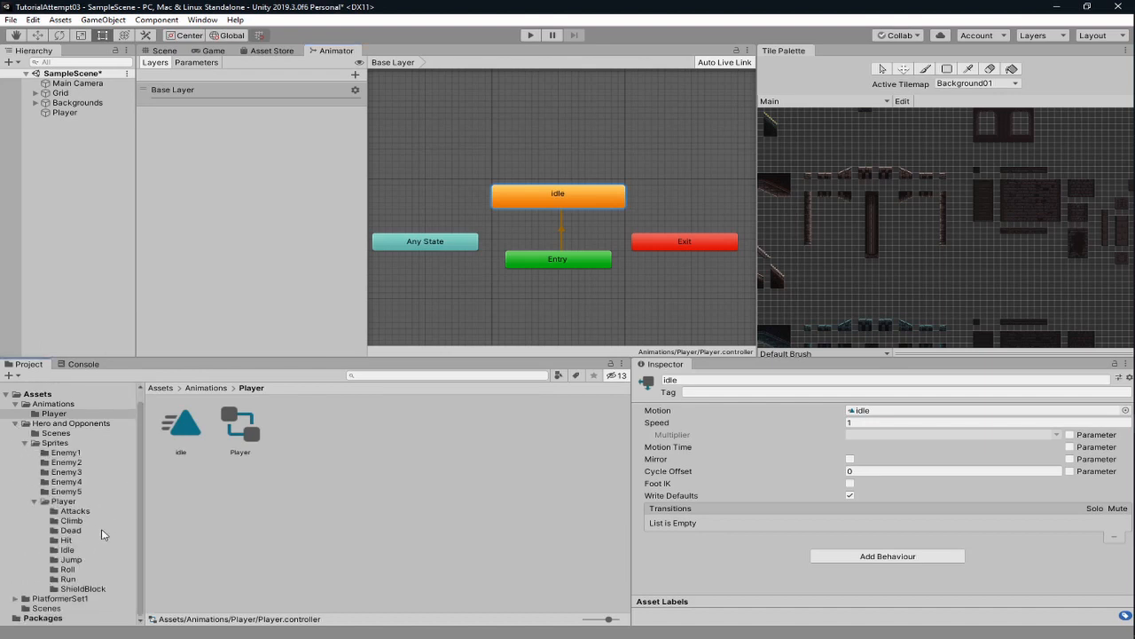
{"action": "left_click", "coordinate": [75, 512]}
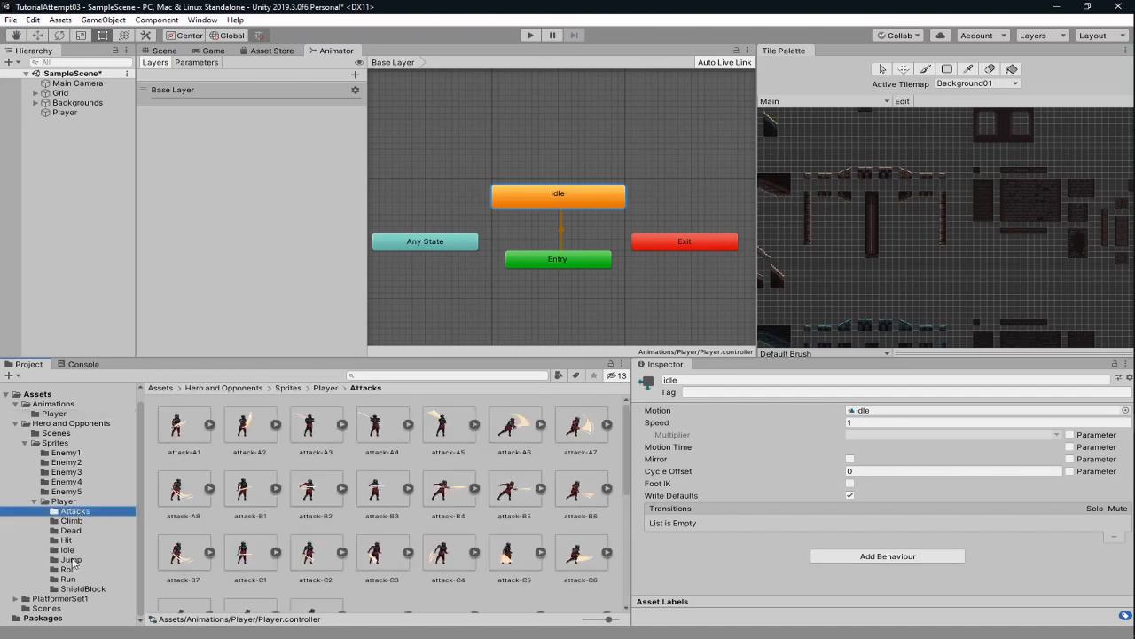
{"action": "left_click", "coordinate": [70, 550]}
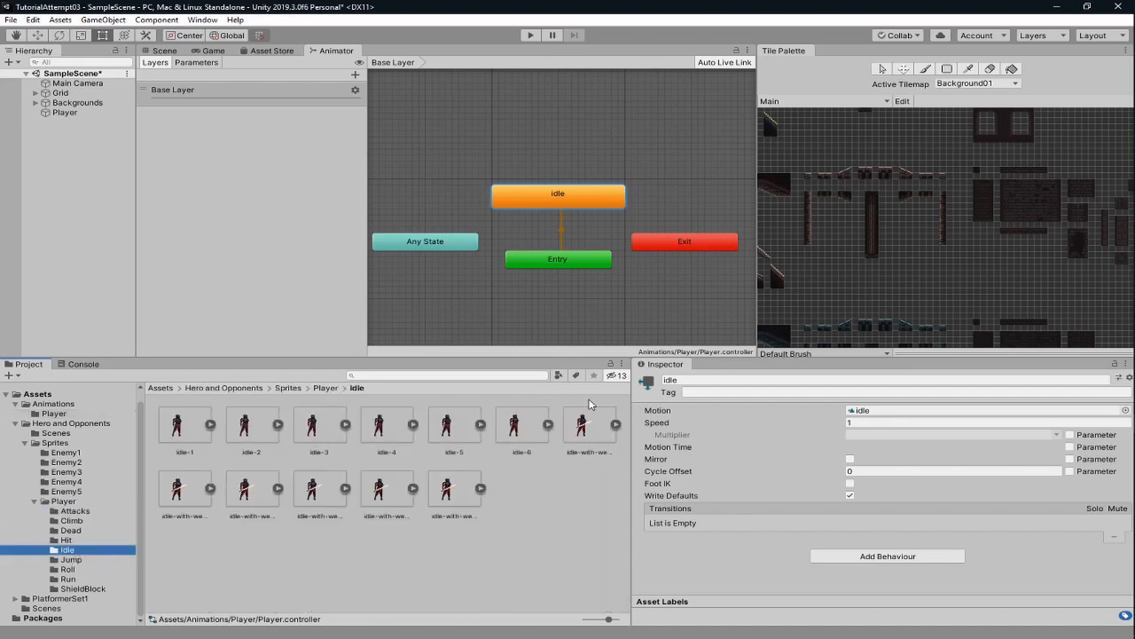
{"action": "left_click", "coordinate": [89, 561]}
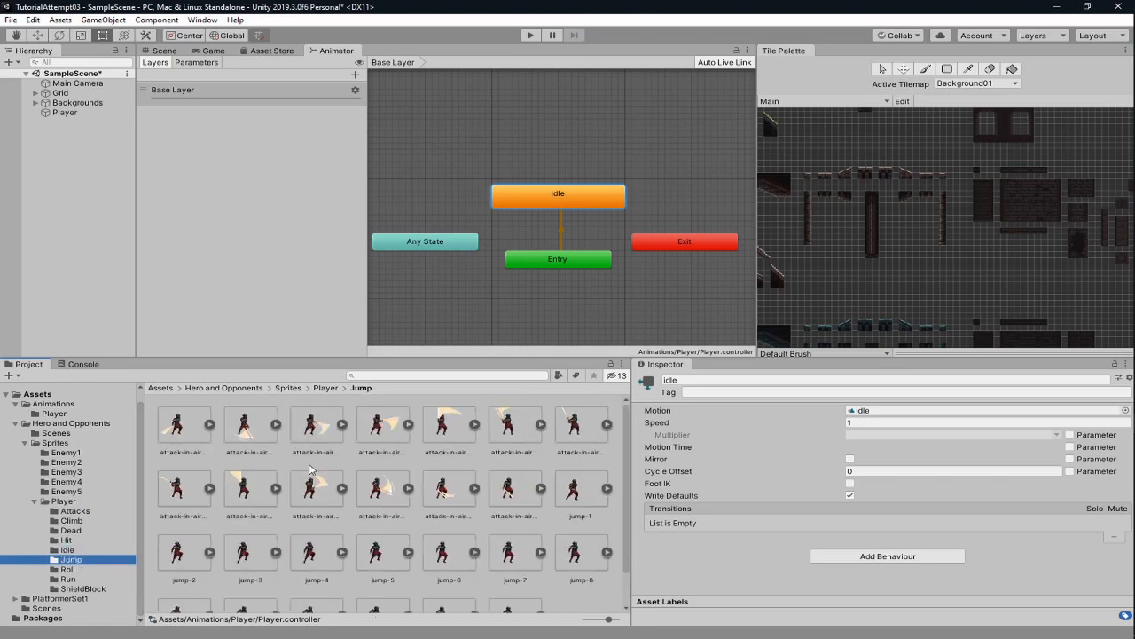
{"action": "scroll", "coordinate": [310, 468], "scroll_direction": "down", "scroll_amount": 1}
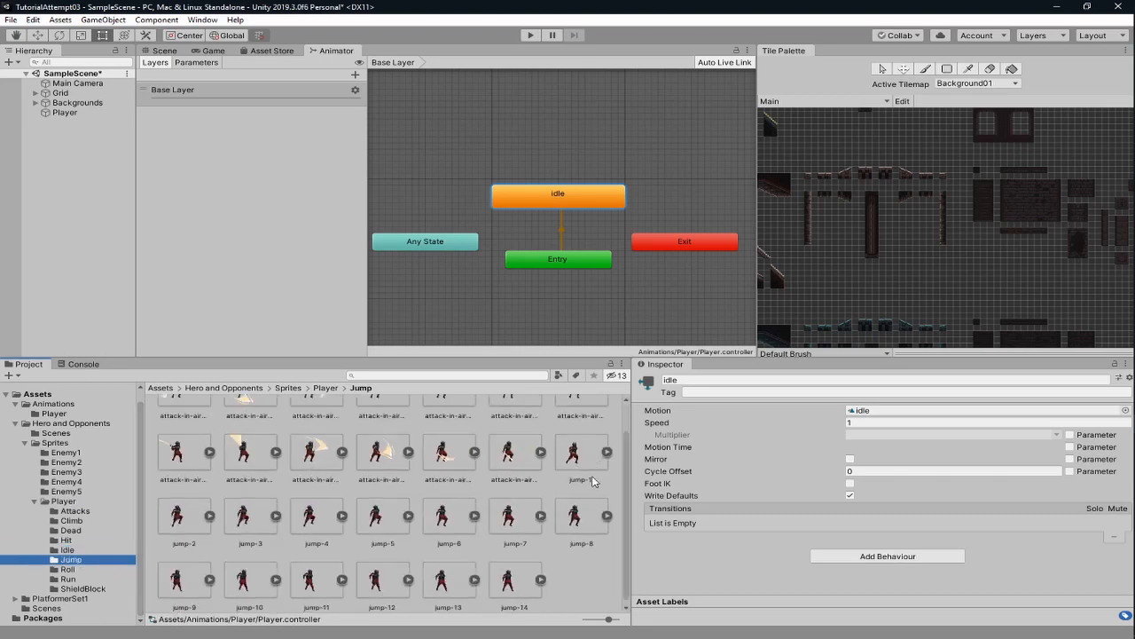
{"action": "scroll", "coordinate": [581, 555], "scroll_direction": "down", "scroll_amount": 1}
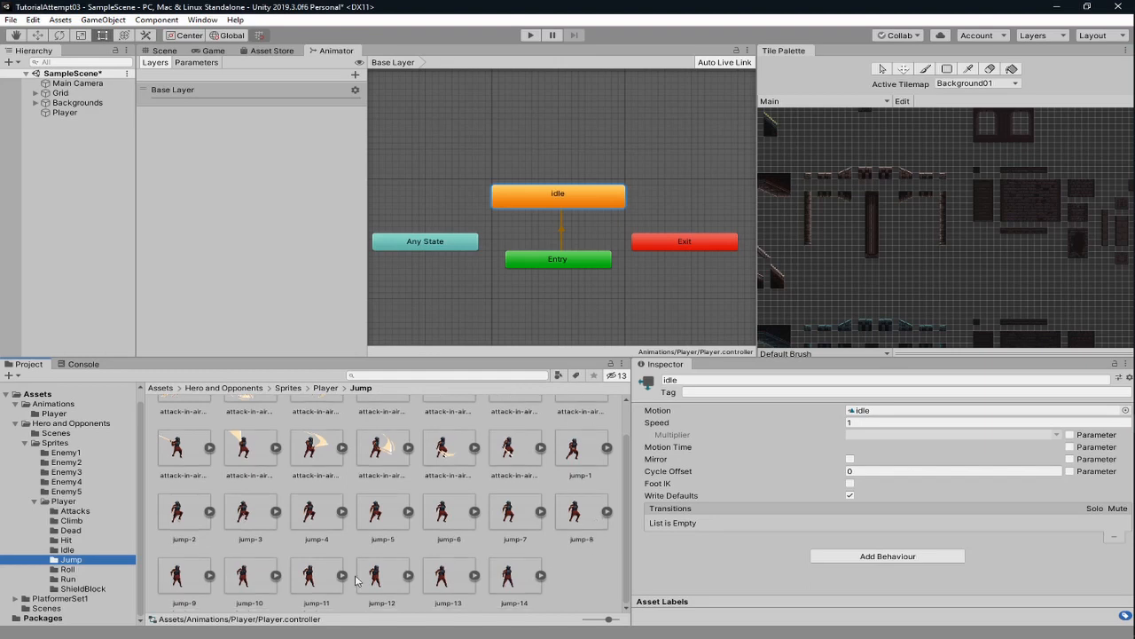
{"action": "left_click", "coordinate": [87, 580]}
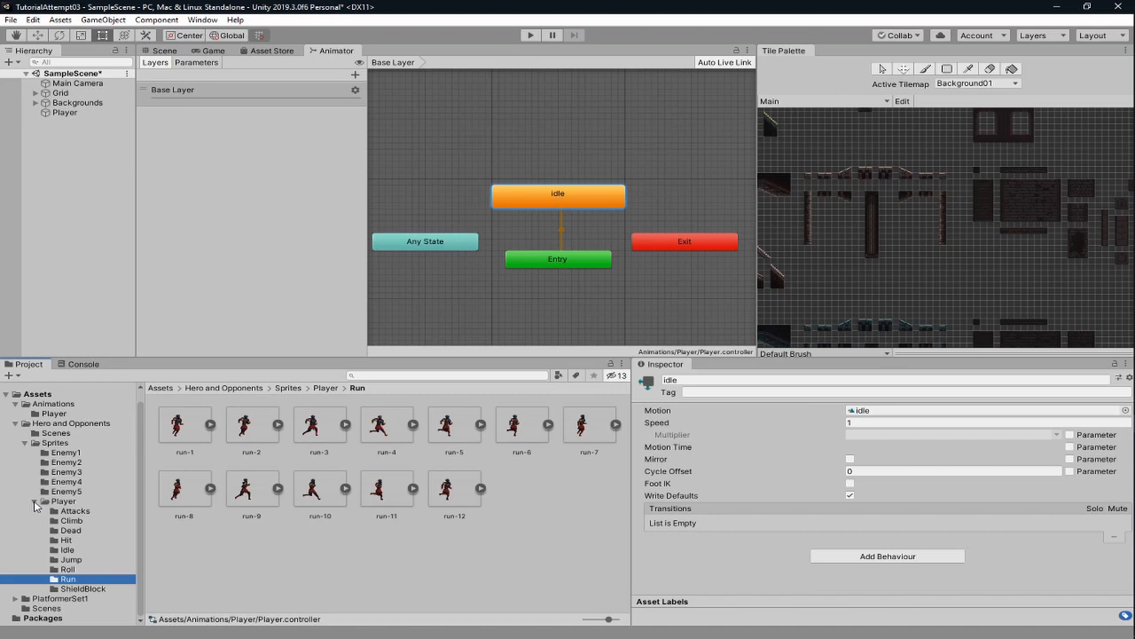
{"action": "mouse_move", "coordinate": [1129, 186]}
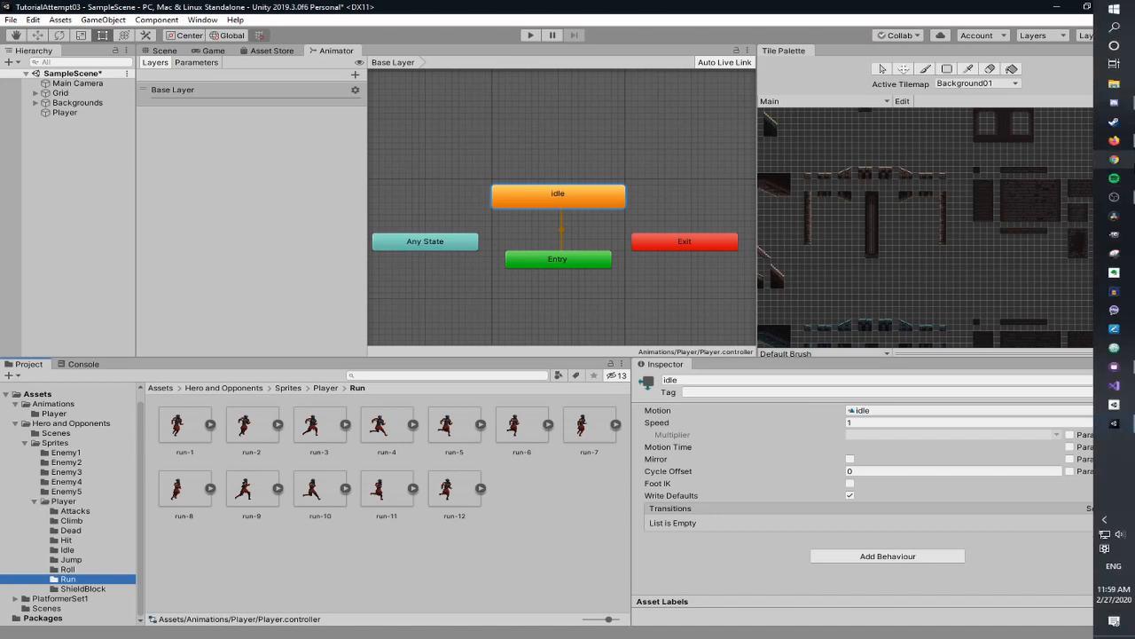